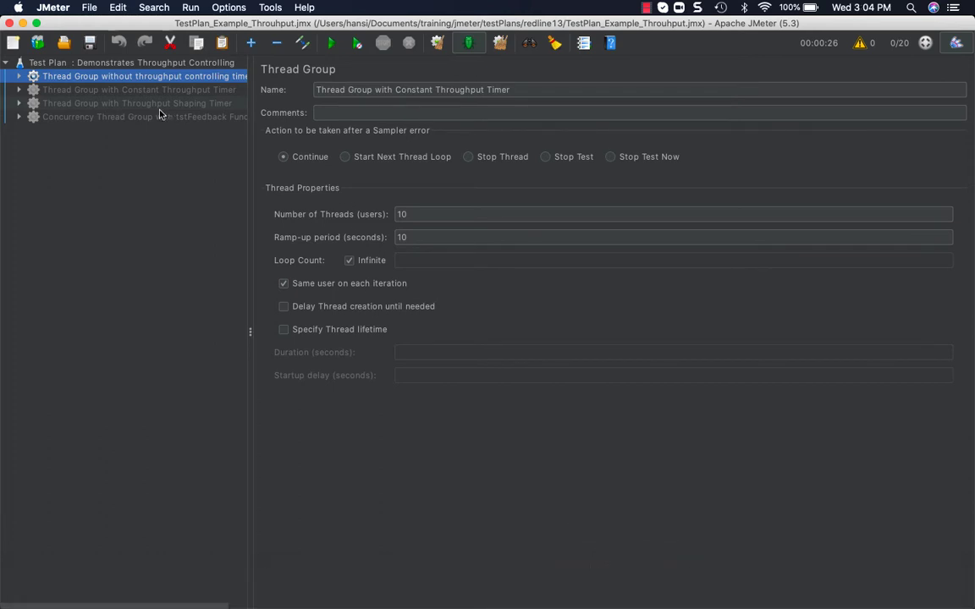
# - Run the thread group without throughput controlling timers and review its active threads, response times and transactions per second
pyautogui.click(18, 76)
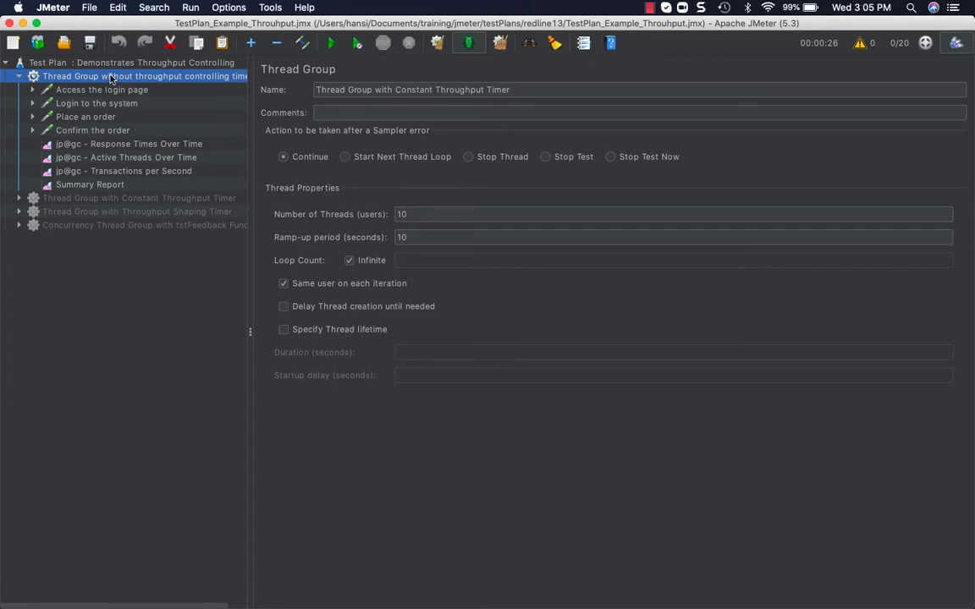
pyautogui.click(331, 42)
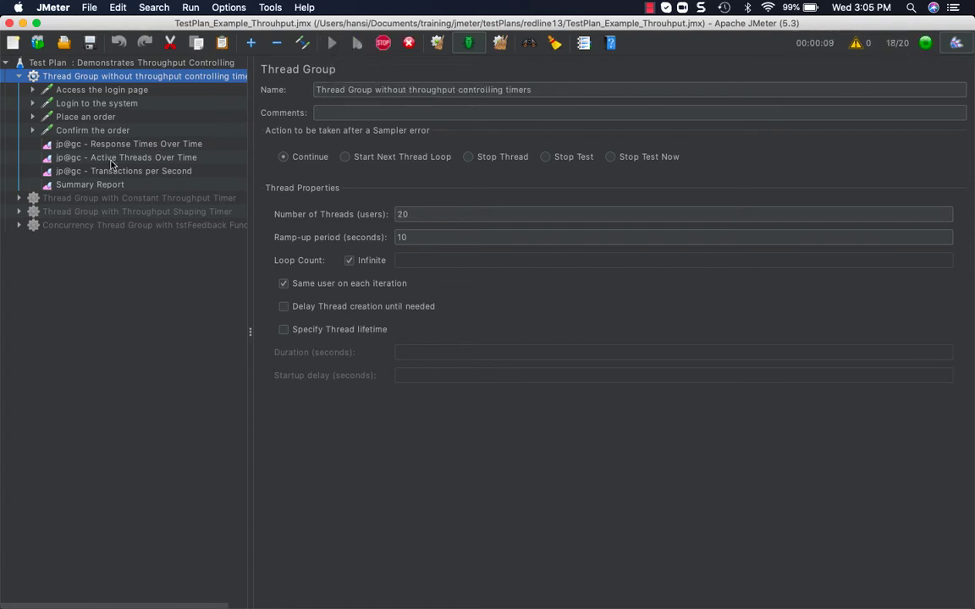
pyautogui.click(139, 158)
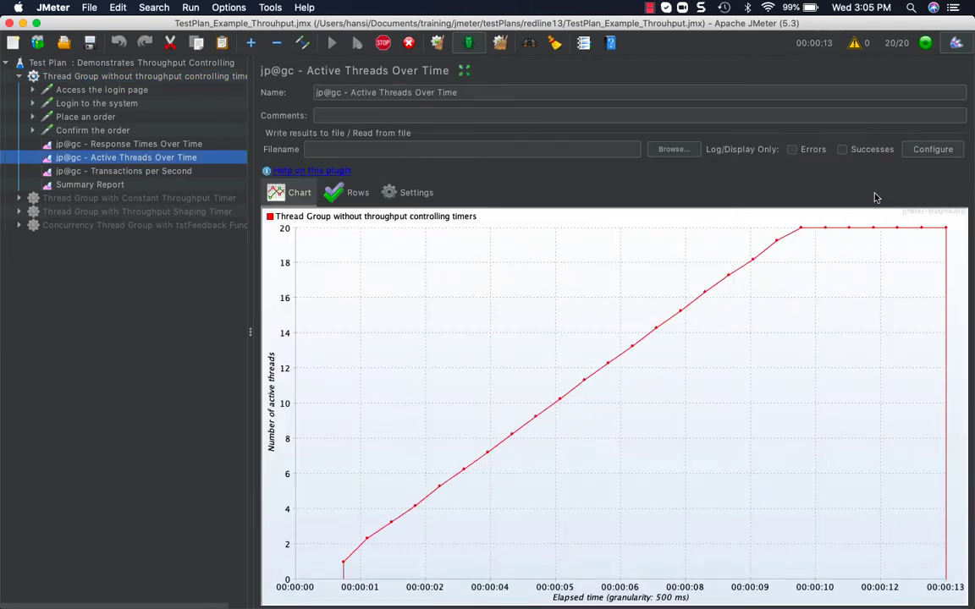
pyautogui.click(109, 146)
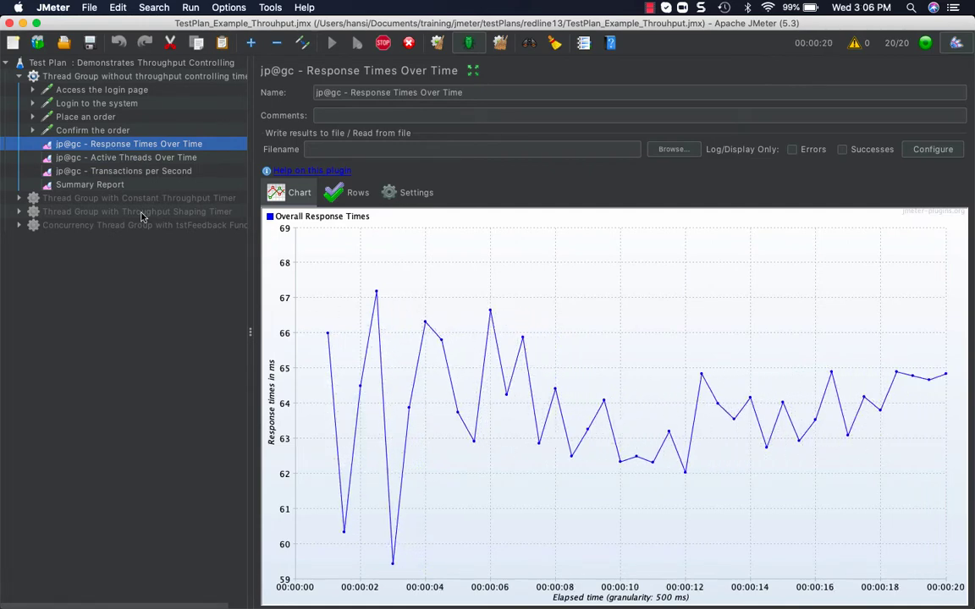
pyautogui.click(109, 171)
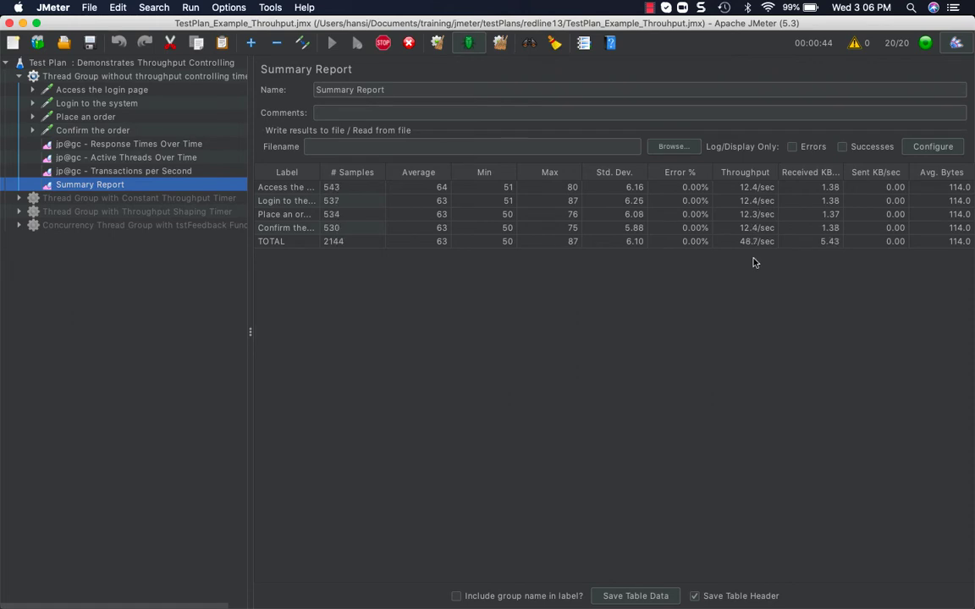
# - Review the thread group's thread settings and stop the running test, dismissing the resulting message
pyautogui.click(54, 78)
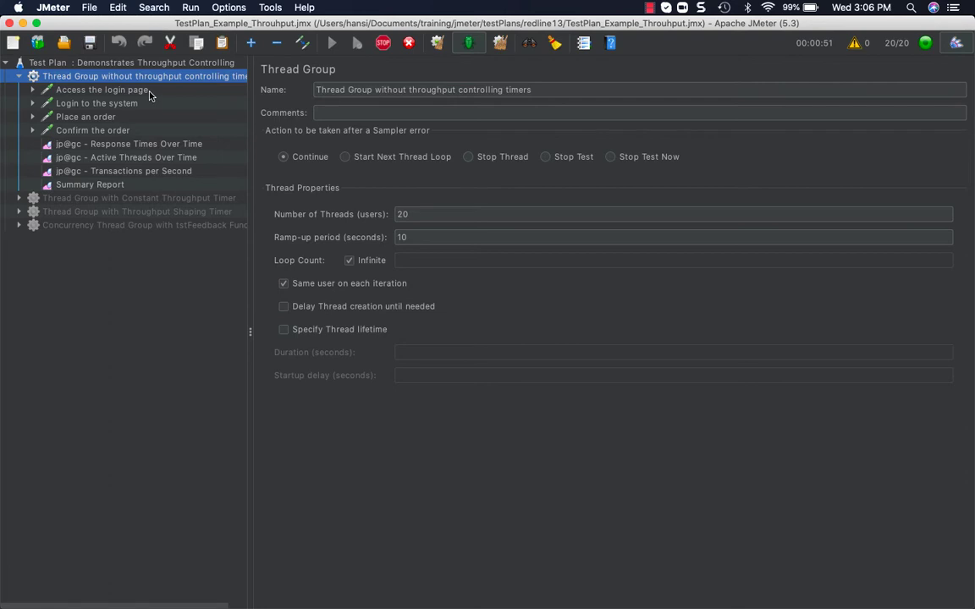
pyautogui.click(383, 43)
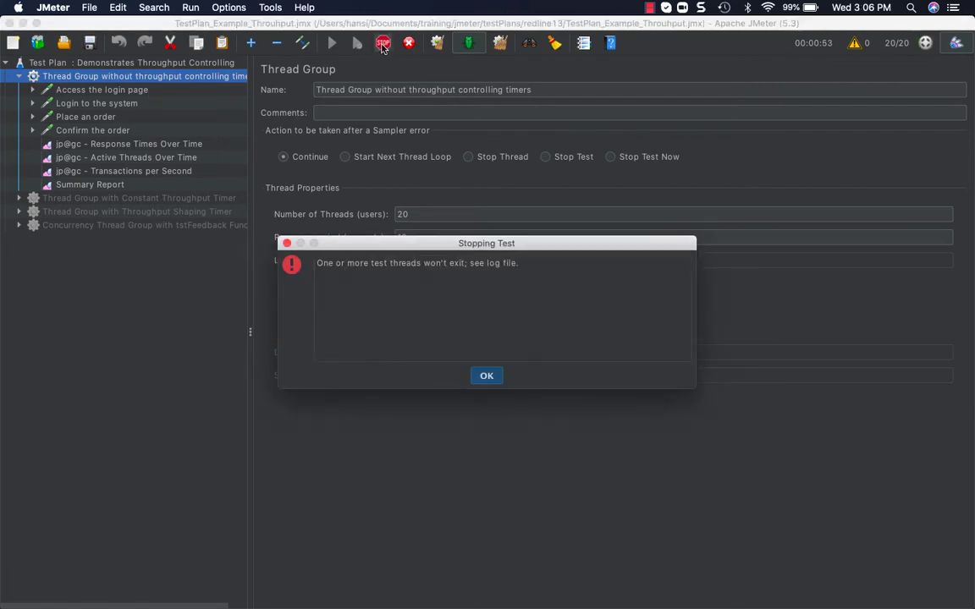
pyautogui.click(486, 376)
# - Disable the thread group without throughput controlling timers and enable Thread Group with Constant Throughput Timer, showing its timer settings
pyautogui.doubleClick(60, 77)
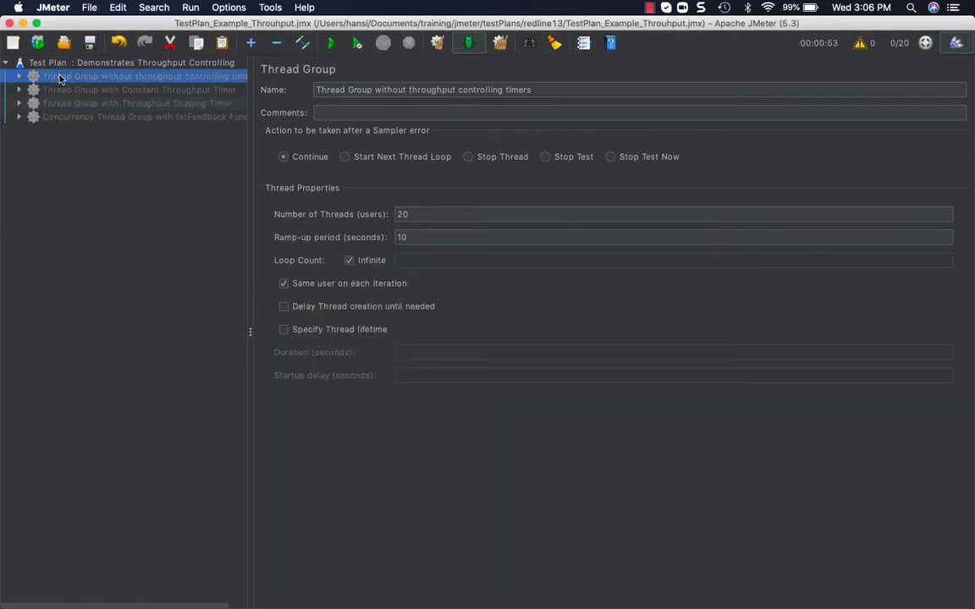
pyautogui.doubleClick(63, 89)
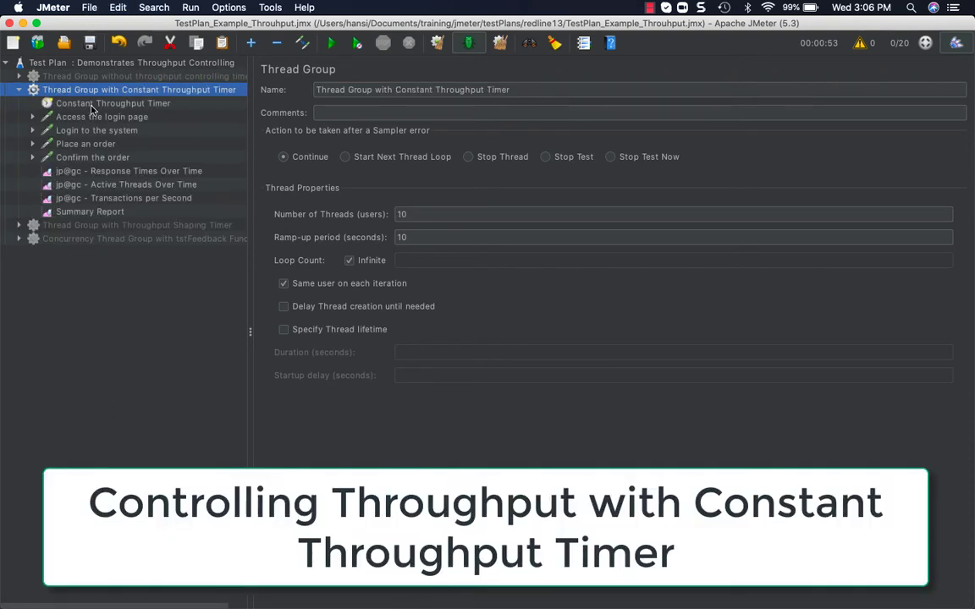
pyautogui.click(91, 105)
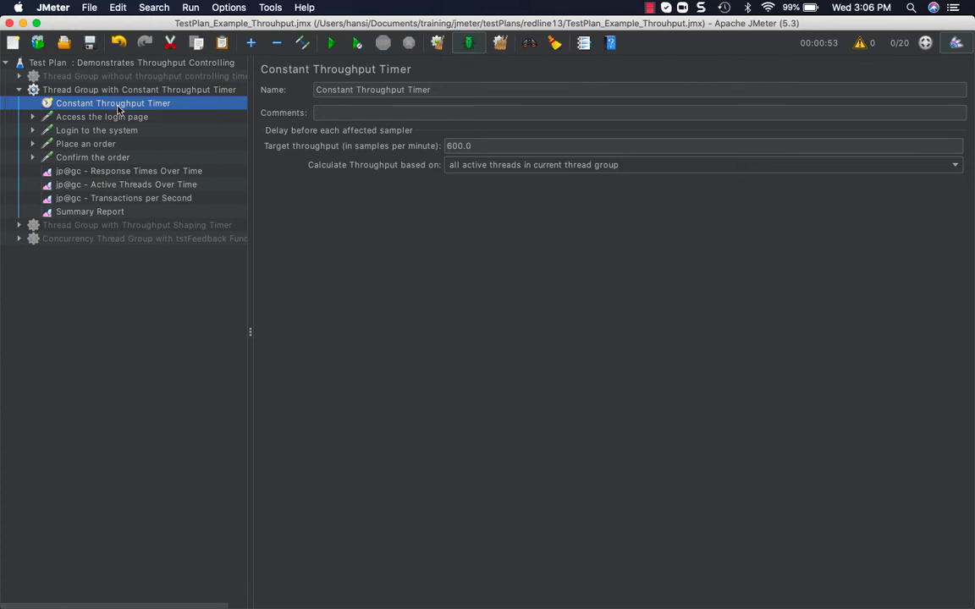
# - Examine which timer types can be added to Thread Group with Constant Throughput Timer, including Constant Throughput Timer
pyautogui.click(146, 91)
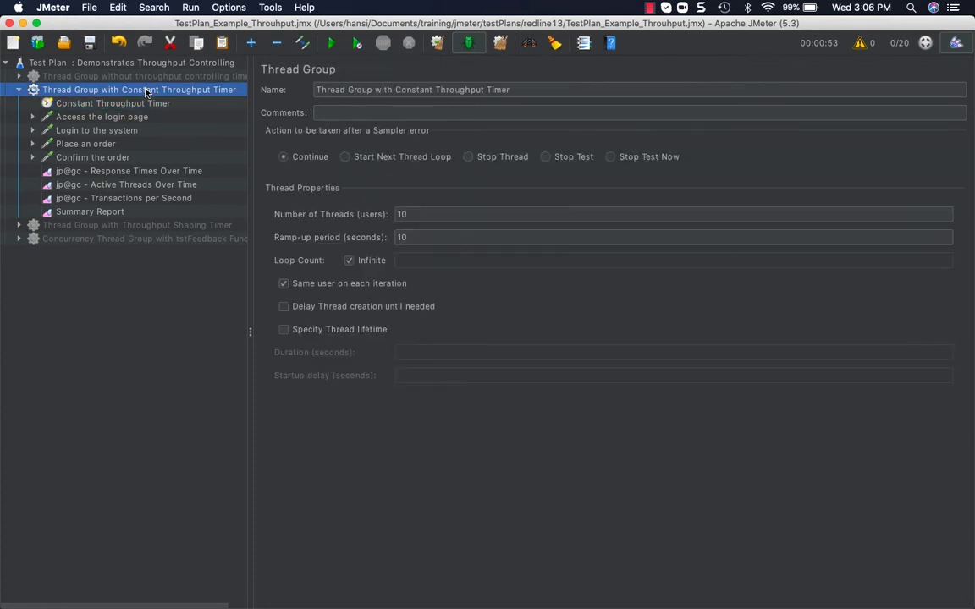
pyautogui.rightClick(146, 91)
pyautogui.moveTo(292, 96)
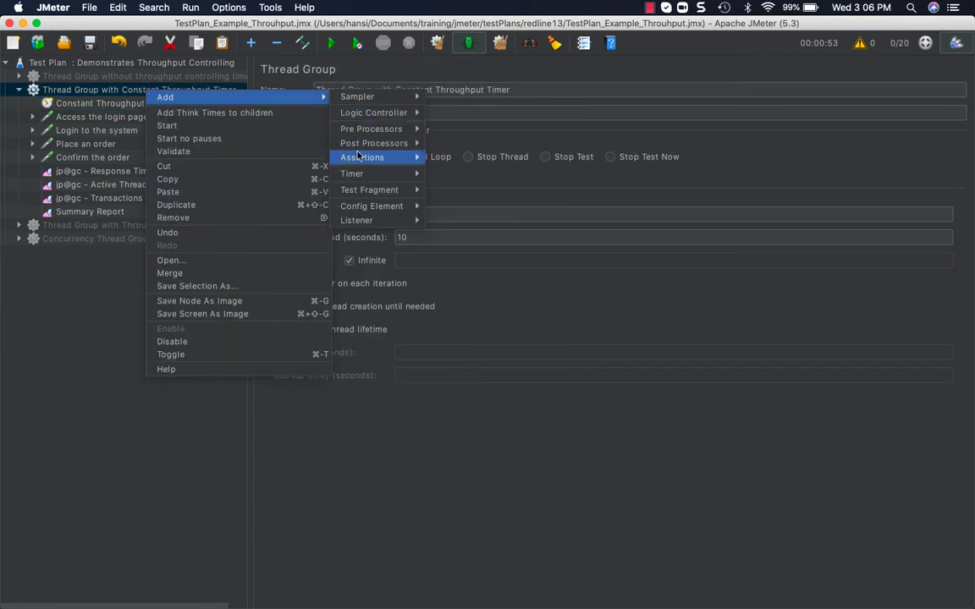
pyautogui.moveTo(353, 174)
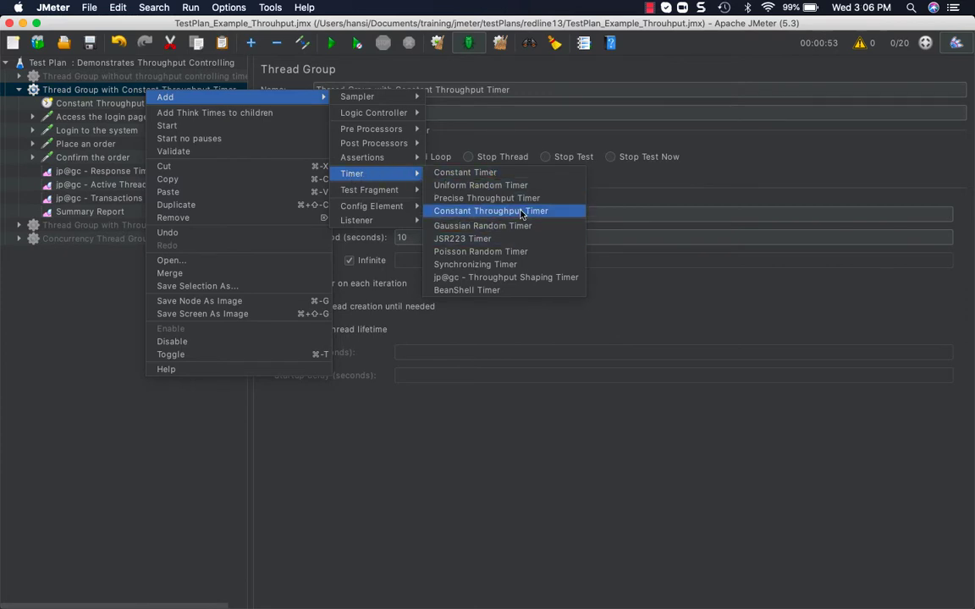
pyautogui.click(113, 102)
# - Set the Constant Throughput Timer to calculate throughput based on all active threads in current thread group
pyautogui.click(113, 103)
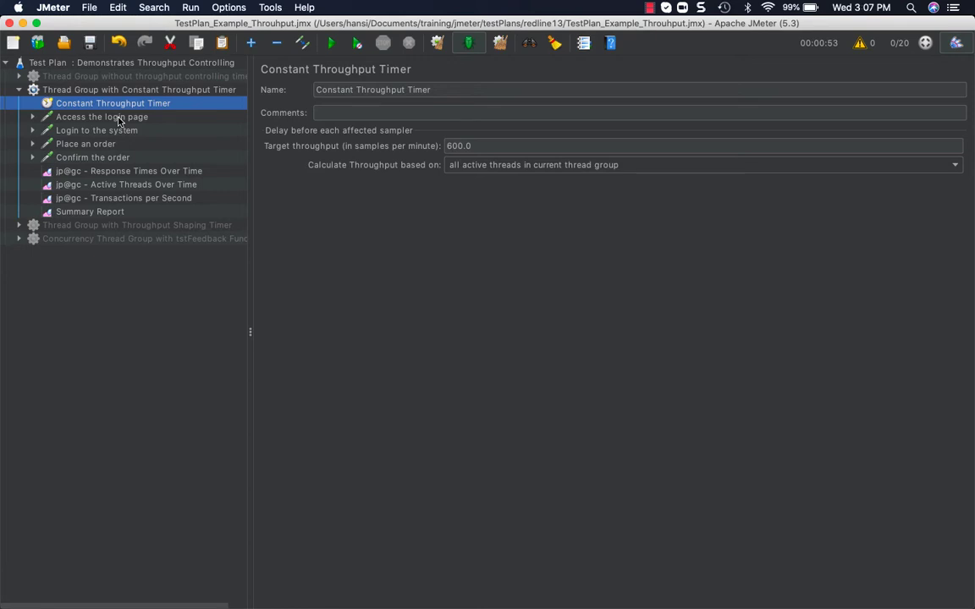
pyautogui.click(489, 167)
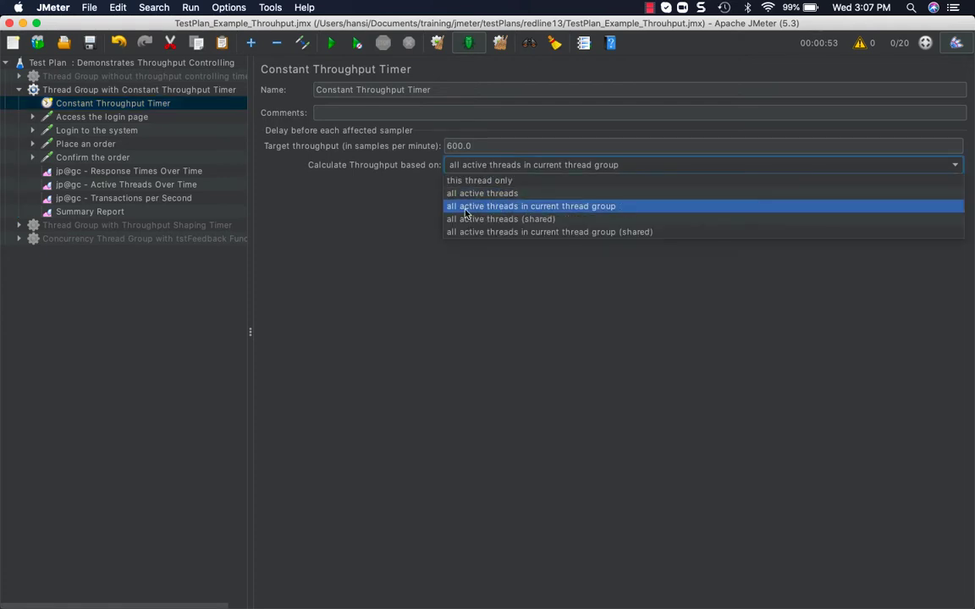
pyautogui.click(537, 208)
pyautogui.click(504, 169)
pyautogui.click(485, 208)
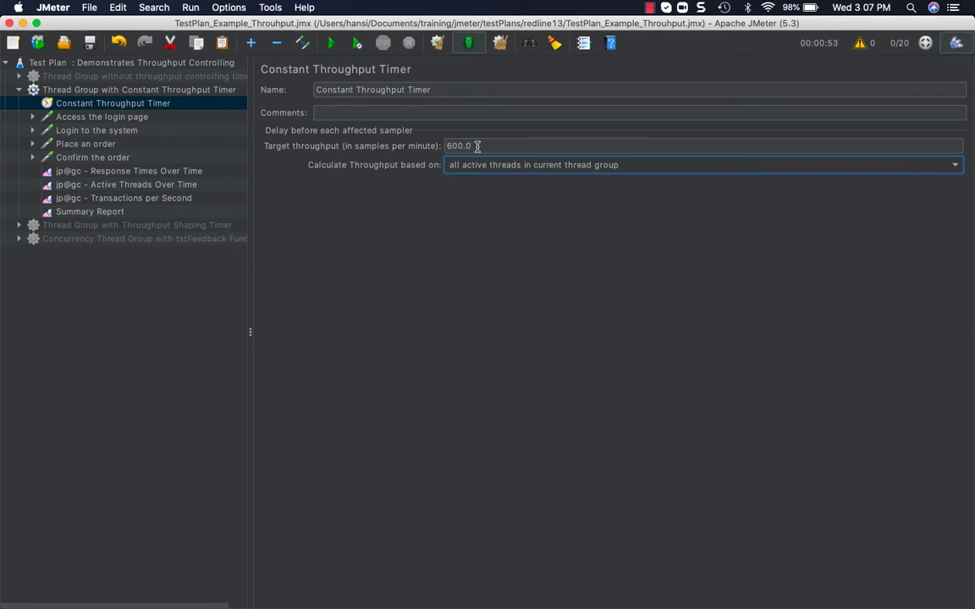
# - Run the test with the Constant Throughput Timer and review its Summary Report, transactions per second and thread count
pyautogui.click(87, 213)
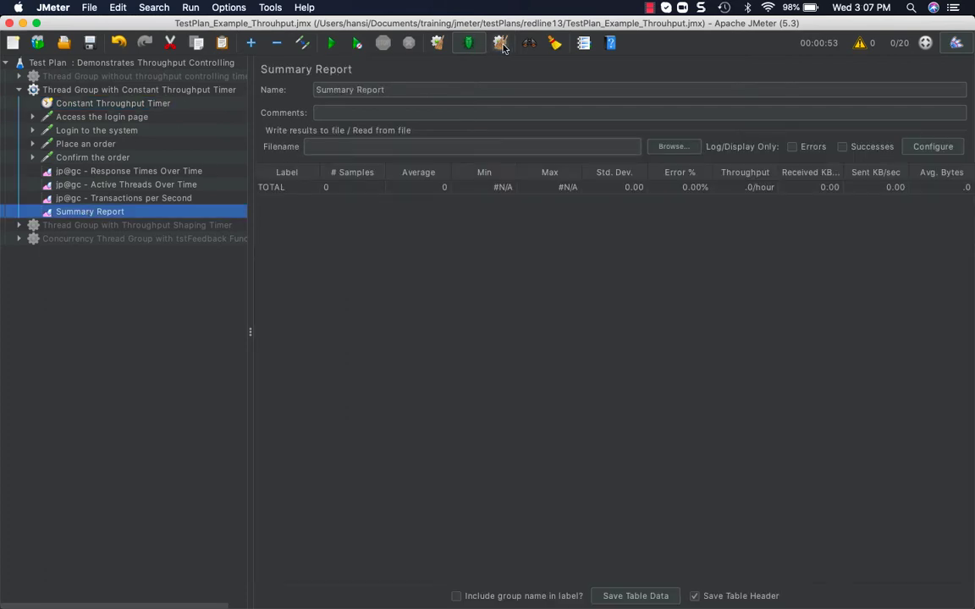
pyautogui.click(331, 44)
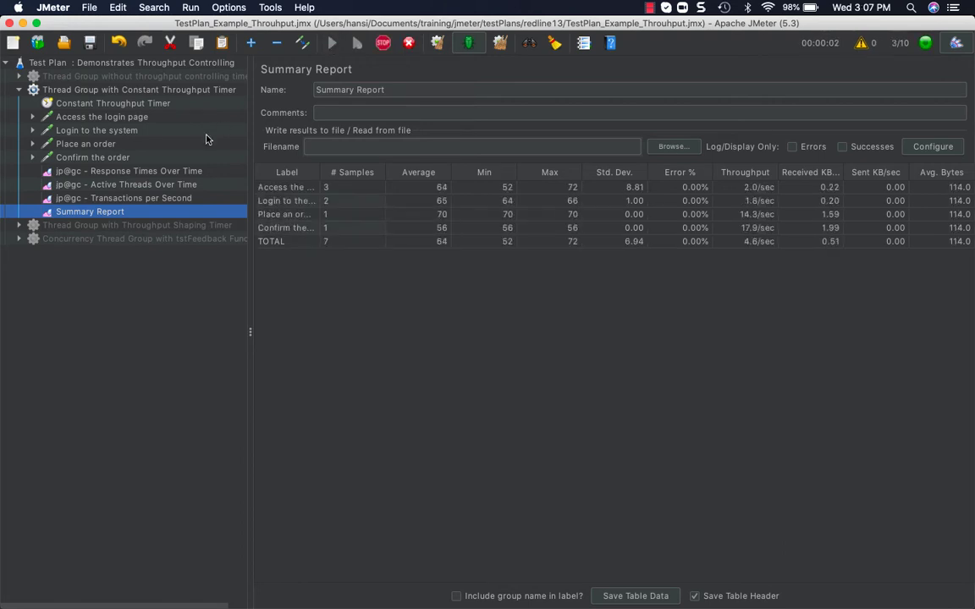
pyautogui.click(117, 199)
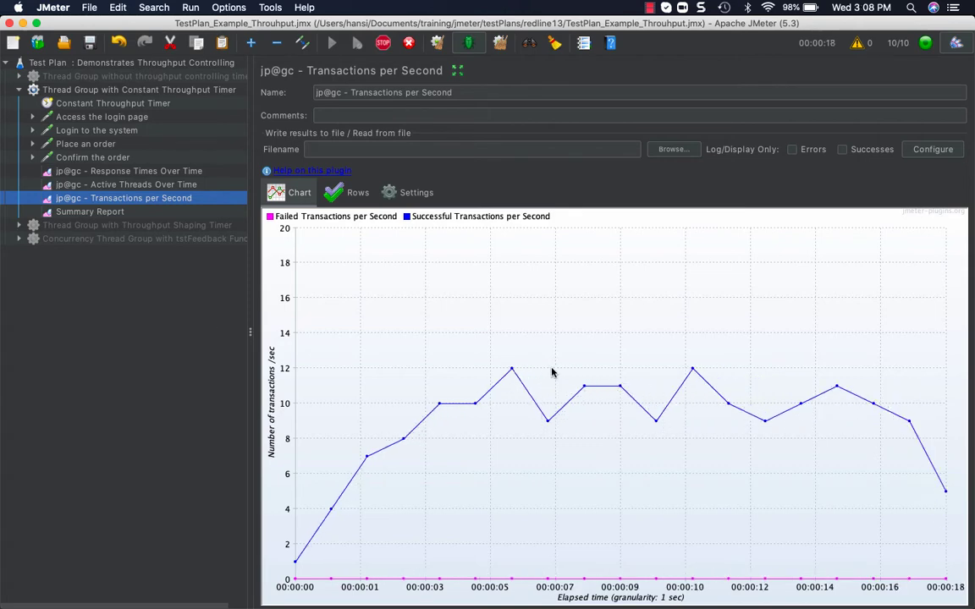
pyautogui.click(112, 212)
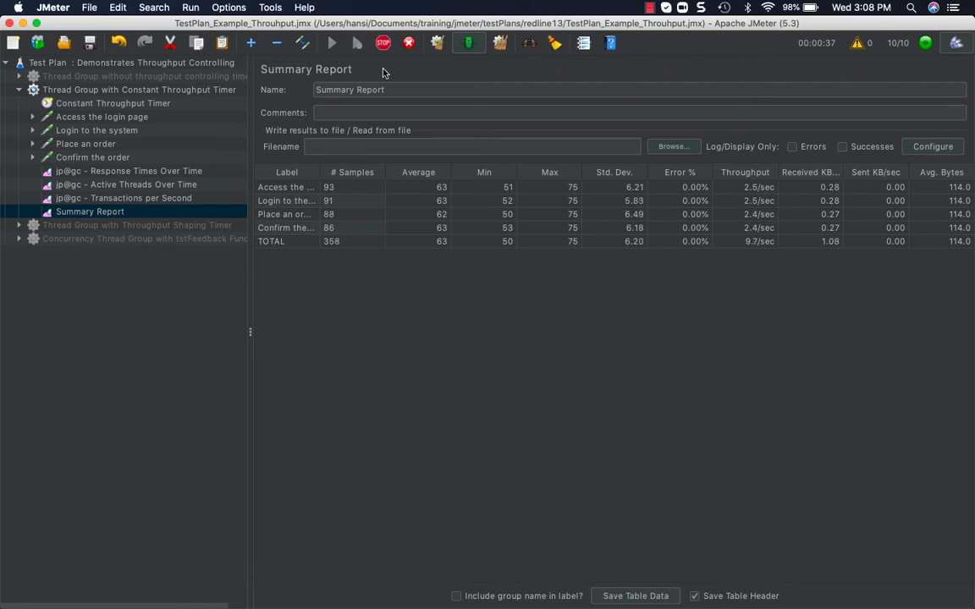
pyautogui.click(82, 88)
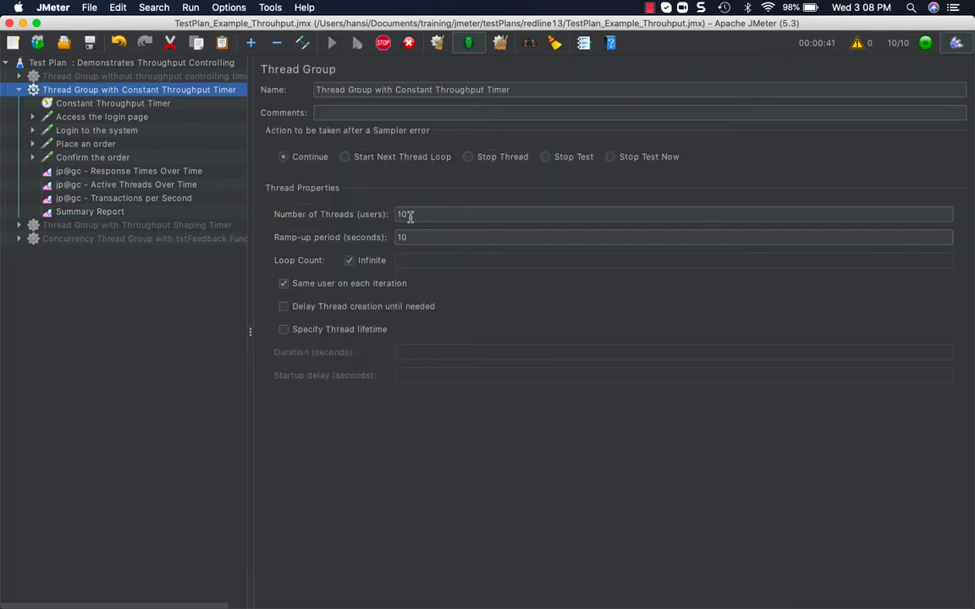
pyautogui.click(98, 212)
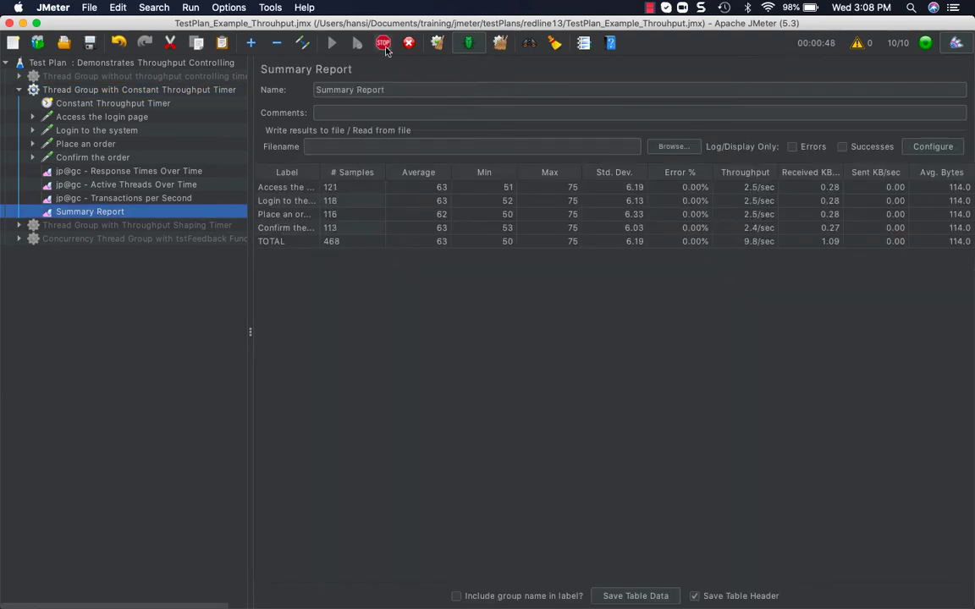
# - Stop the running test and open the Constant Throughput Timer's target throughput value
pyautogui.click(384, 44)
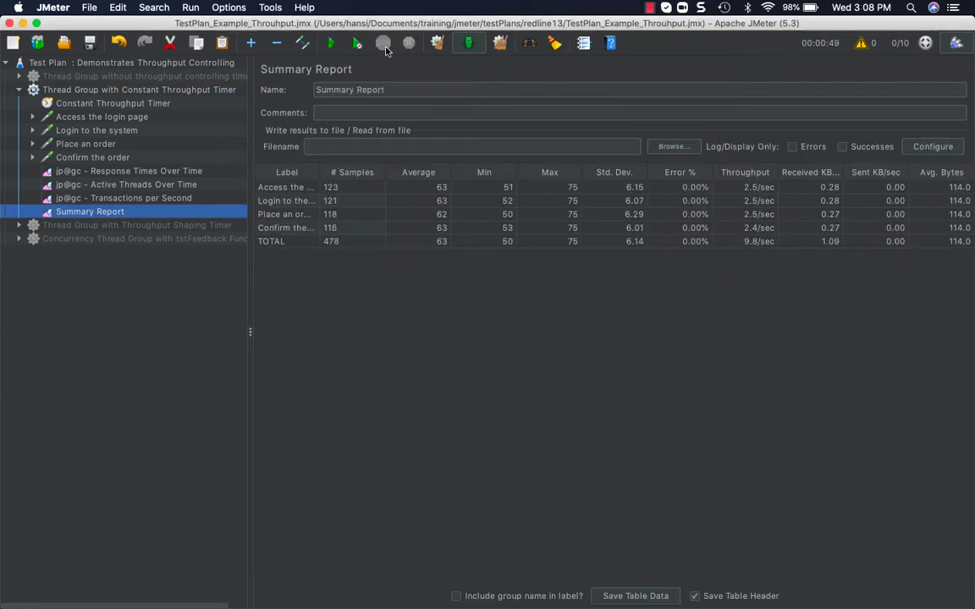
pyautogui.click(111, 103)
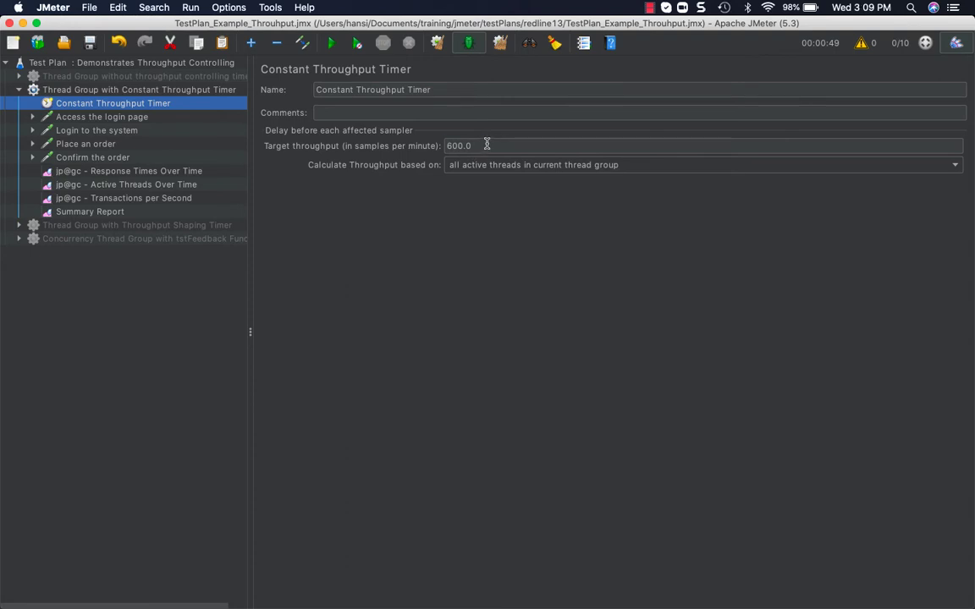
pyautogui.click(486, 145)
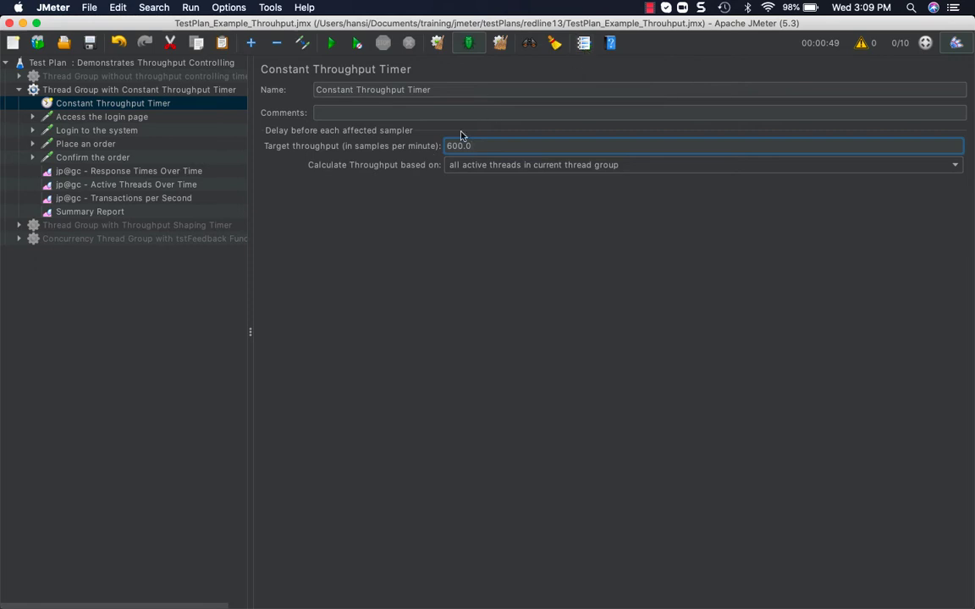
# - Collapse and disable Thread Group with Constant Throughput Timer, and enable and expand Thread Group with Throughput Shaping Timer
pyautogui.click(37, 90)
pyautogui.click(18, 91)
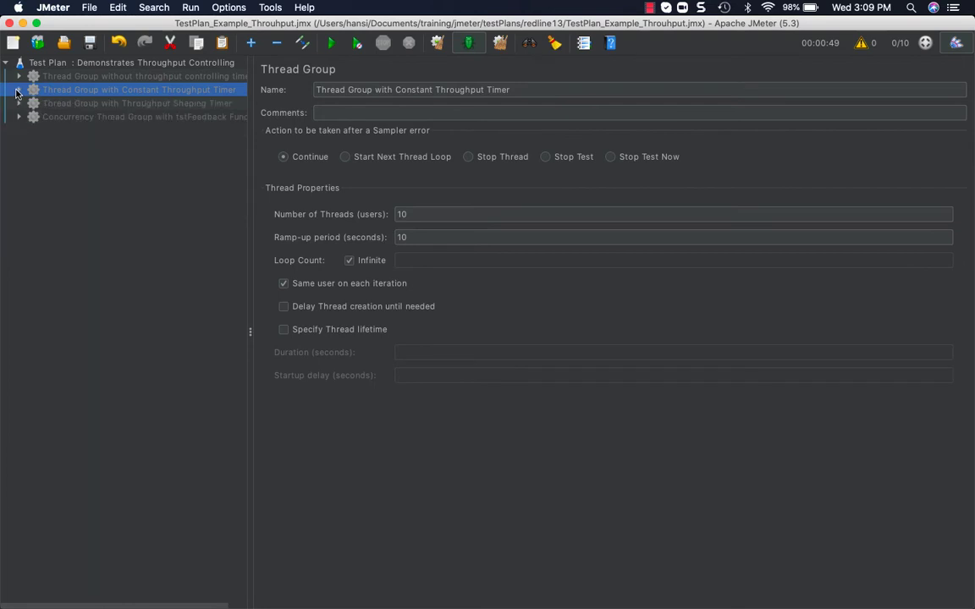
pyautogui.click(60, 104)
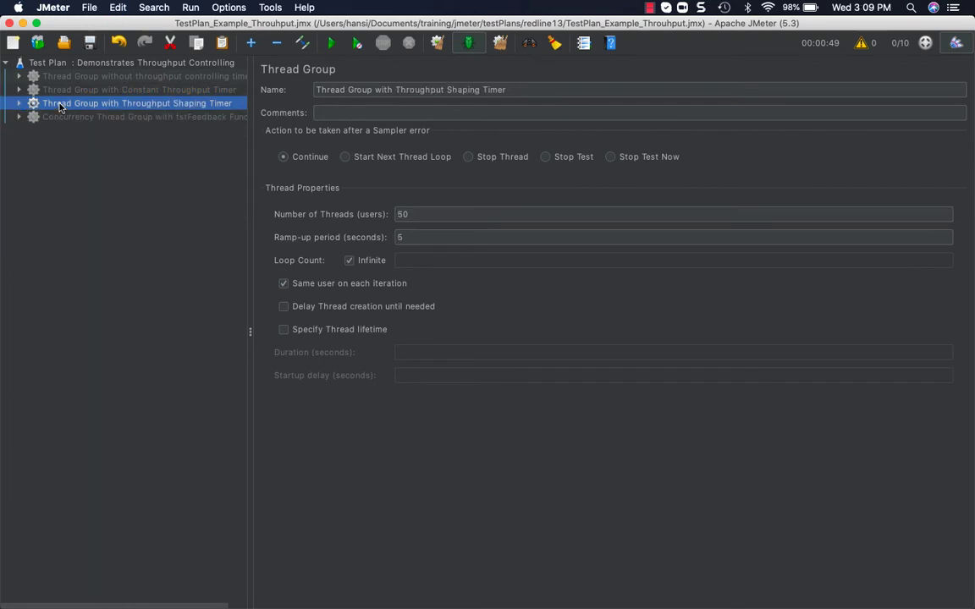
pyautogui.doubleClick(60, 107)
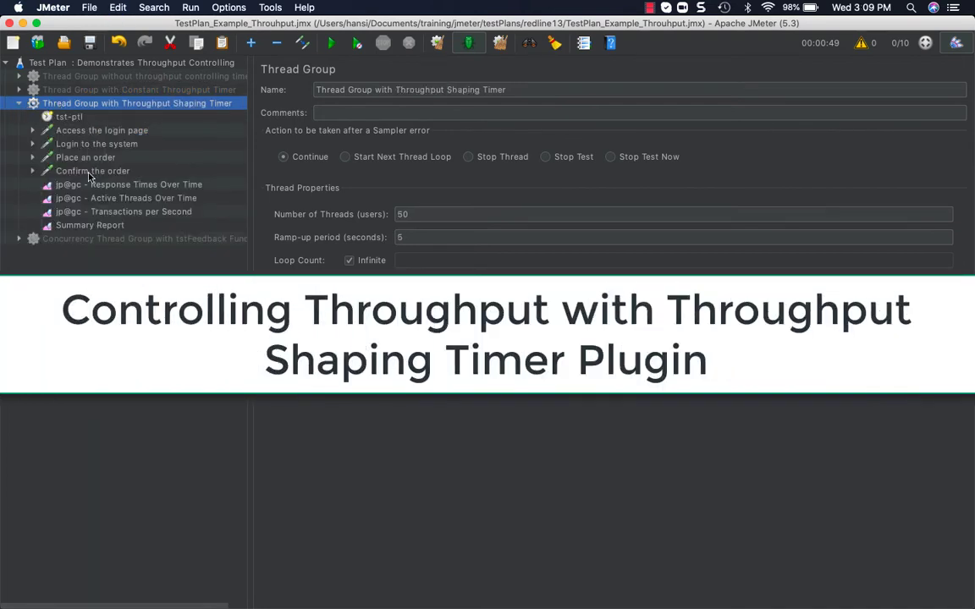
# - Check in the JMeter Plugins Manager that the Throughput Shaping Timer is installed by searching the installed plugins for "Throu"
pyautogui.click(69, 117)
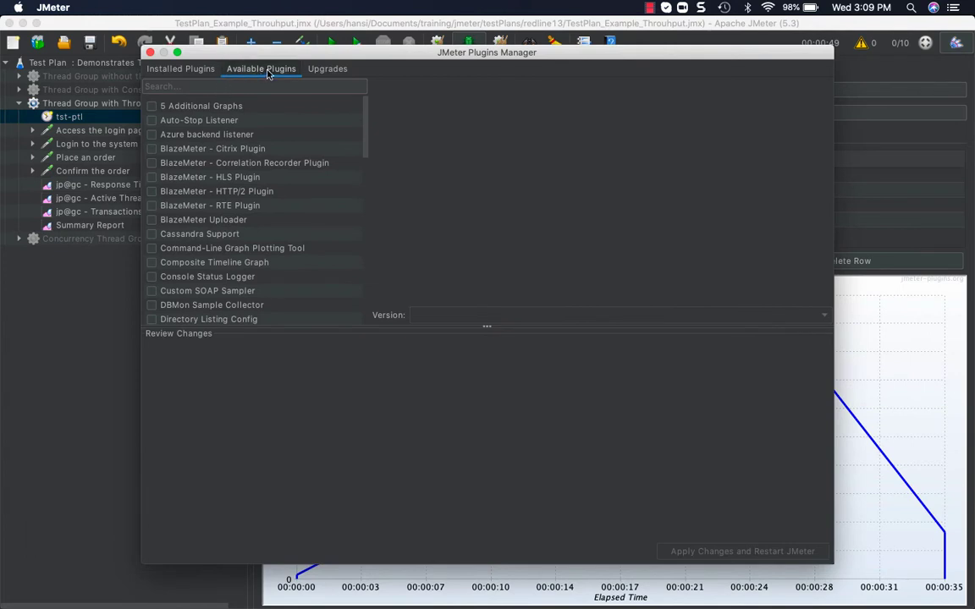
pyautogui.click(215, 87)
pyautogui.write('Con')
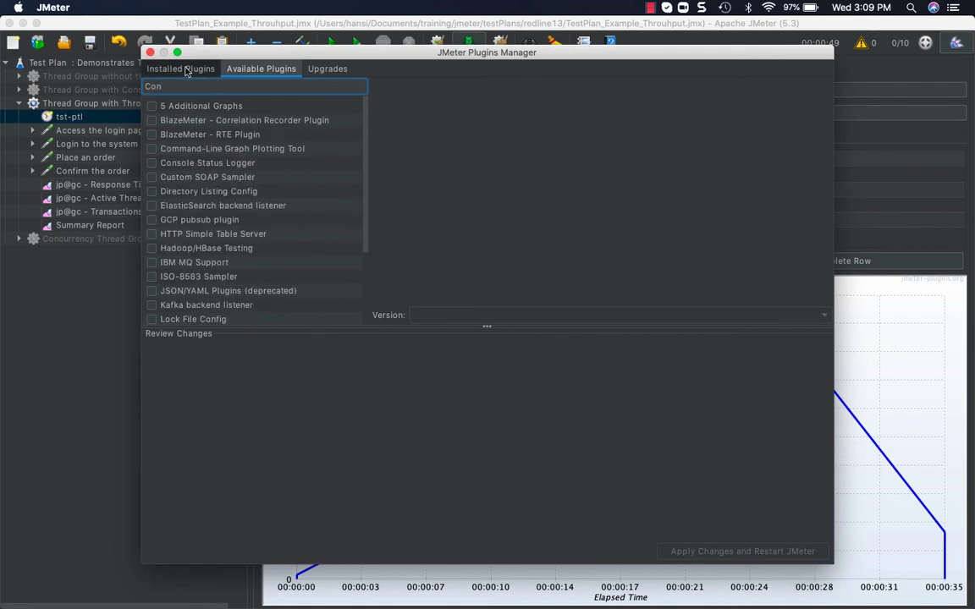
pyautogui.click(183, 69)
pyautogui.doubleClick(188, 85)
pyautogui.write('T')
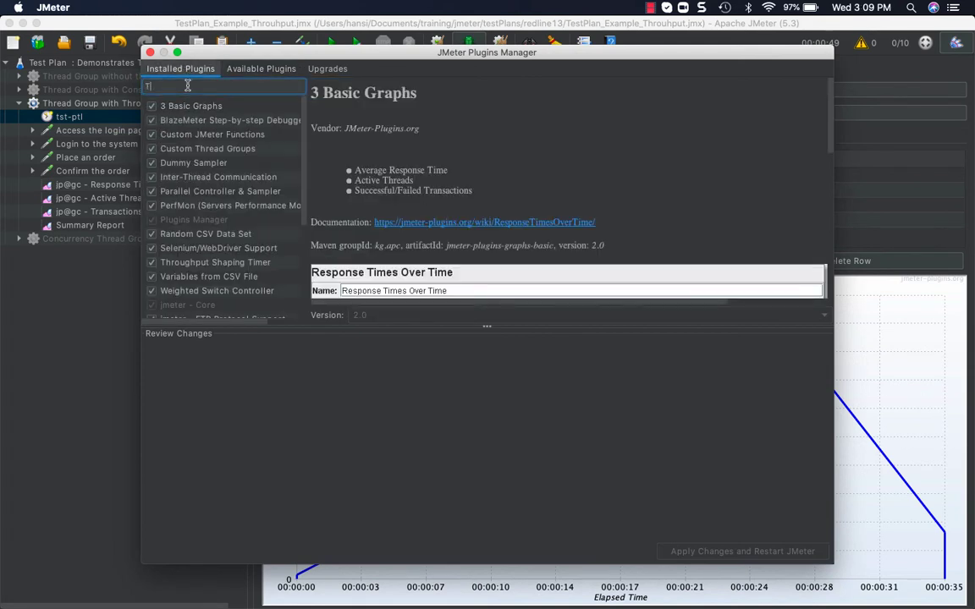
pyautogui.write('hrou')
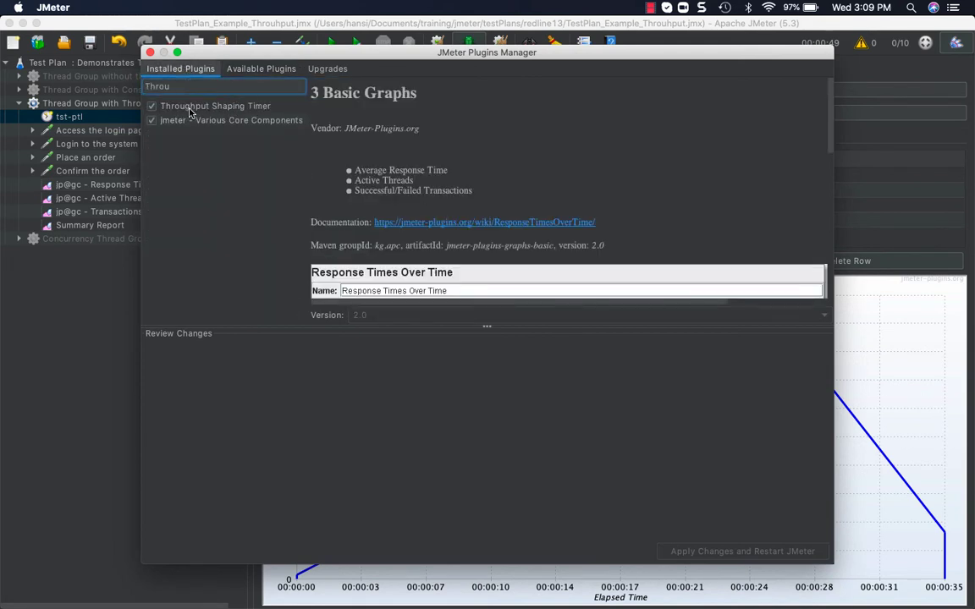
pyautogui.click(241, 108)
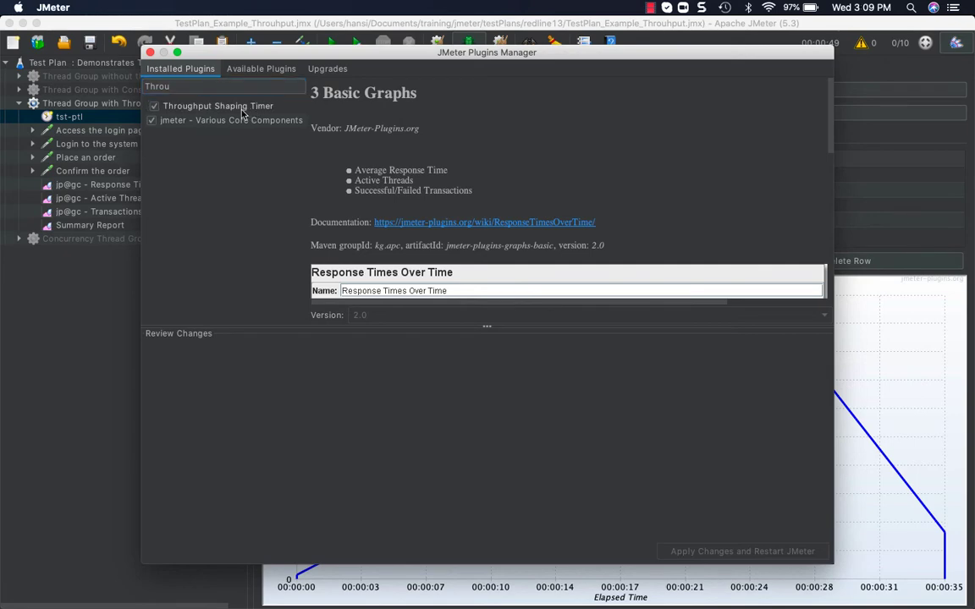
pyautogui.click(150, 53)
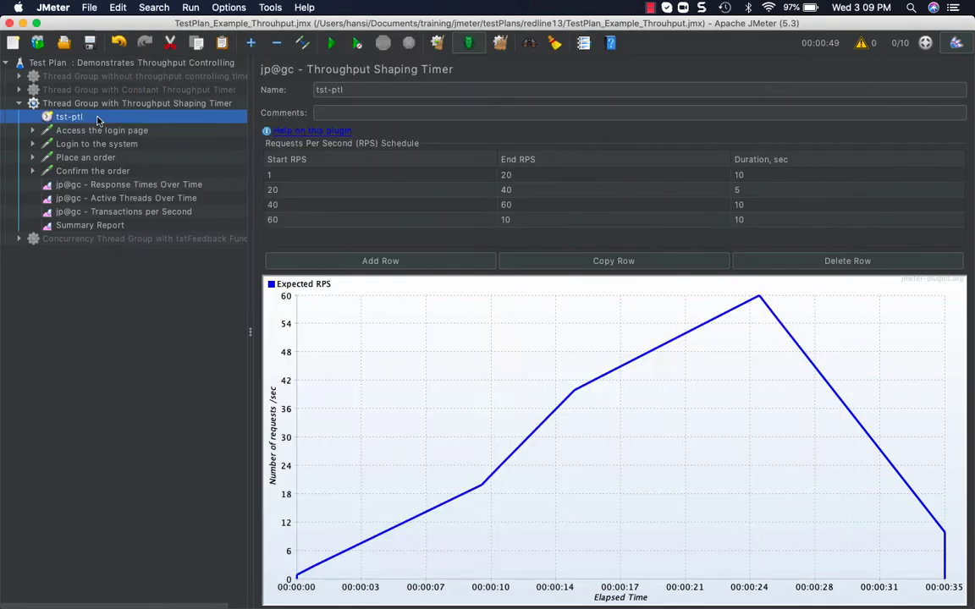
# - Add a default row to the Throughput Shaping Timer's RPS schedule and delete it again
pyautogui.click(381, 262)
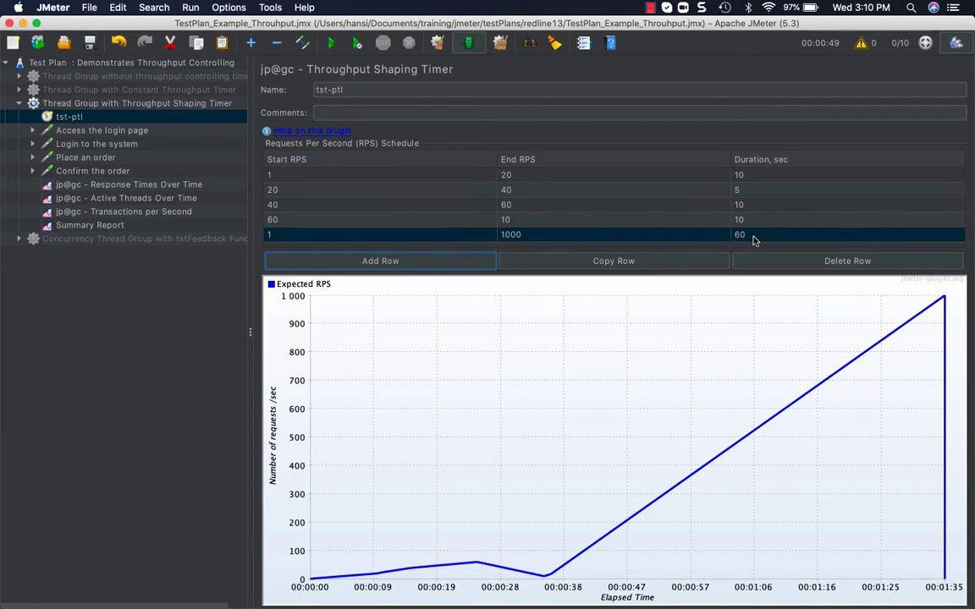
pyautogui.click(784, 262)
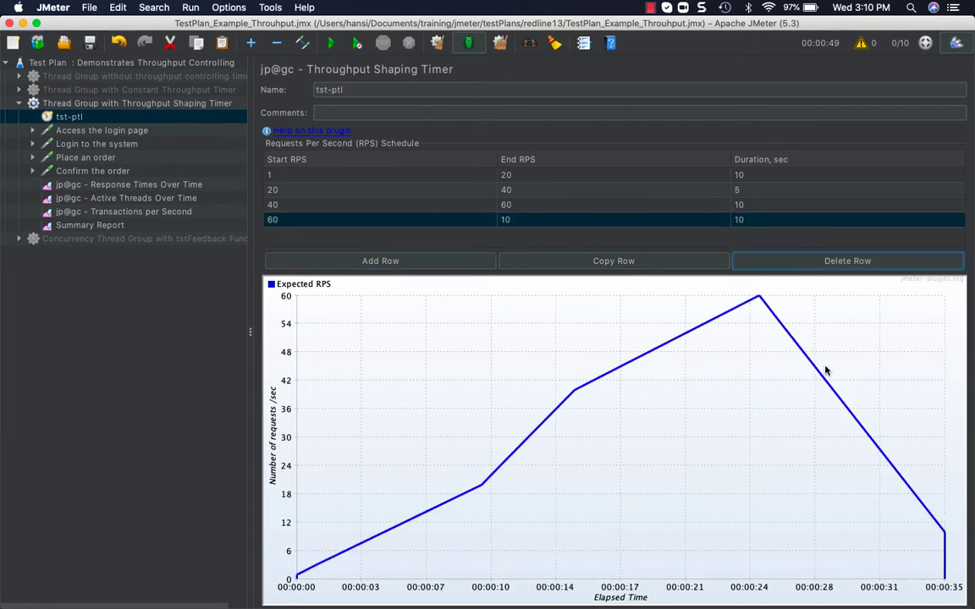
# - Set the number of threads to 10 in Thread Group with Throughput Shaping Timer
pyautogui.click(175, 104)
pyautogui.doubleClick(425, 217)
pyautogui.write('10')
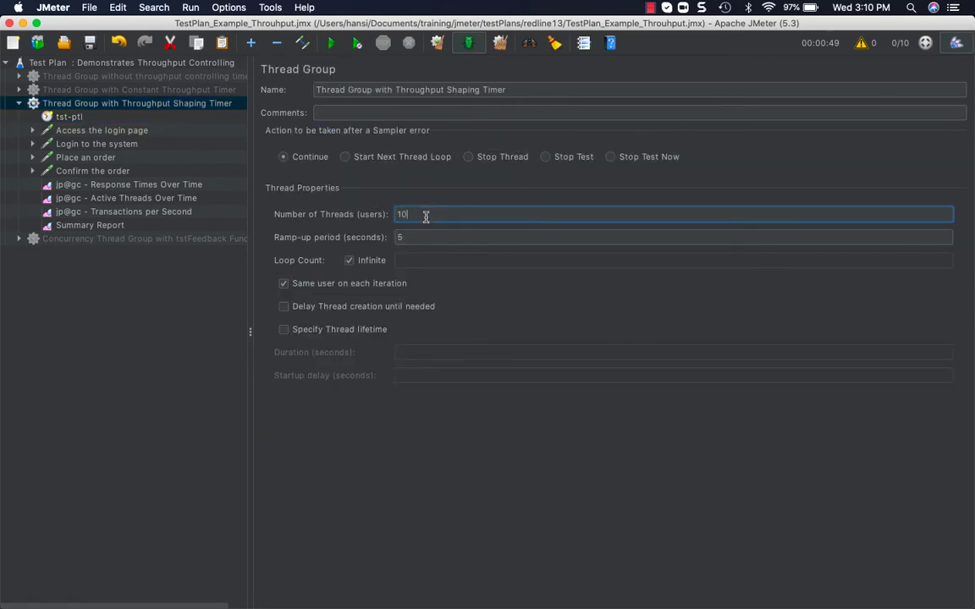
pyautogui.press('Tab')
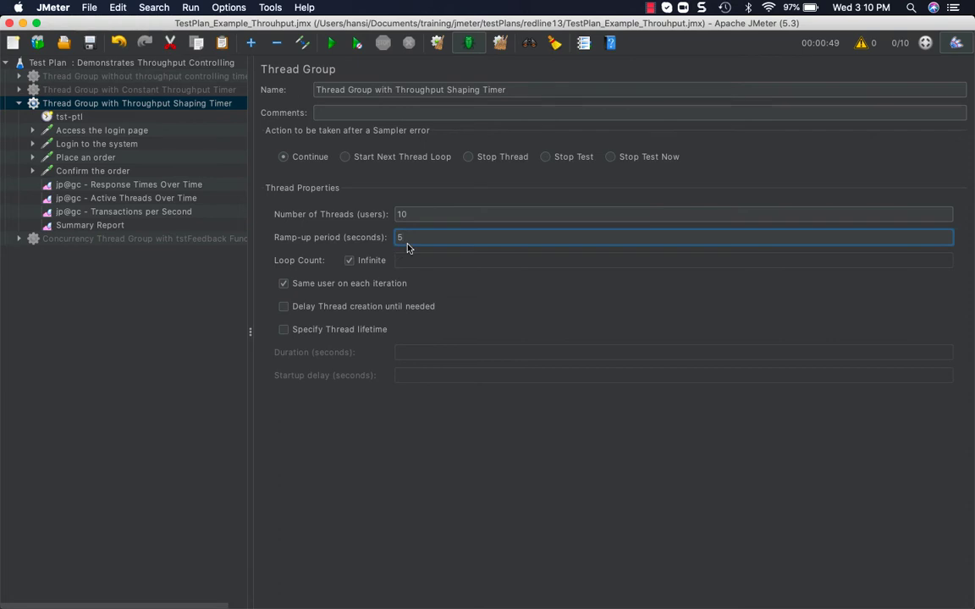
# - Run the test with the Summary Report open and show the log below it in an enlarged pane
pyautogui.click(105, 226)
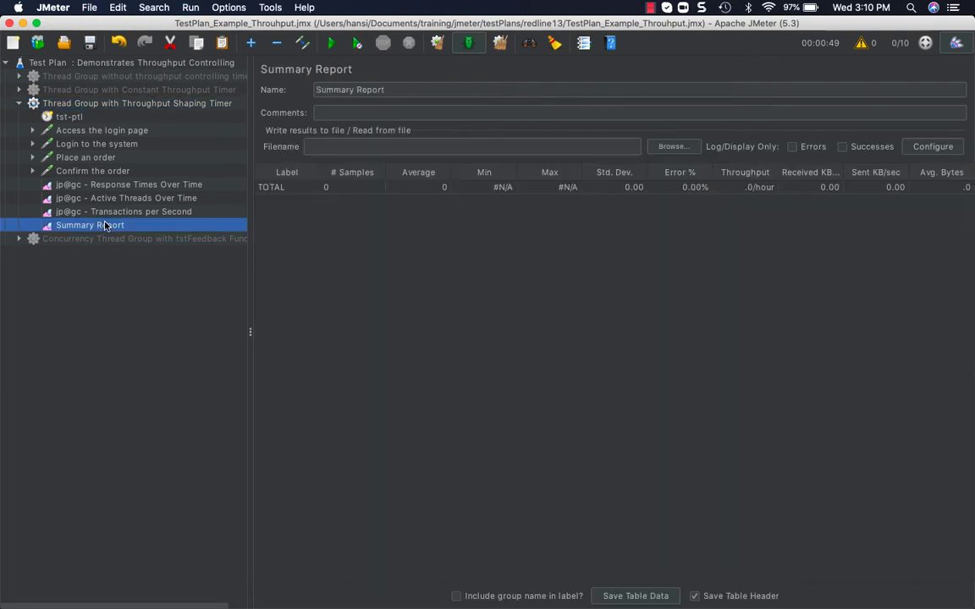
pyautogui.press('super+r')
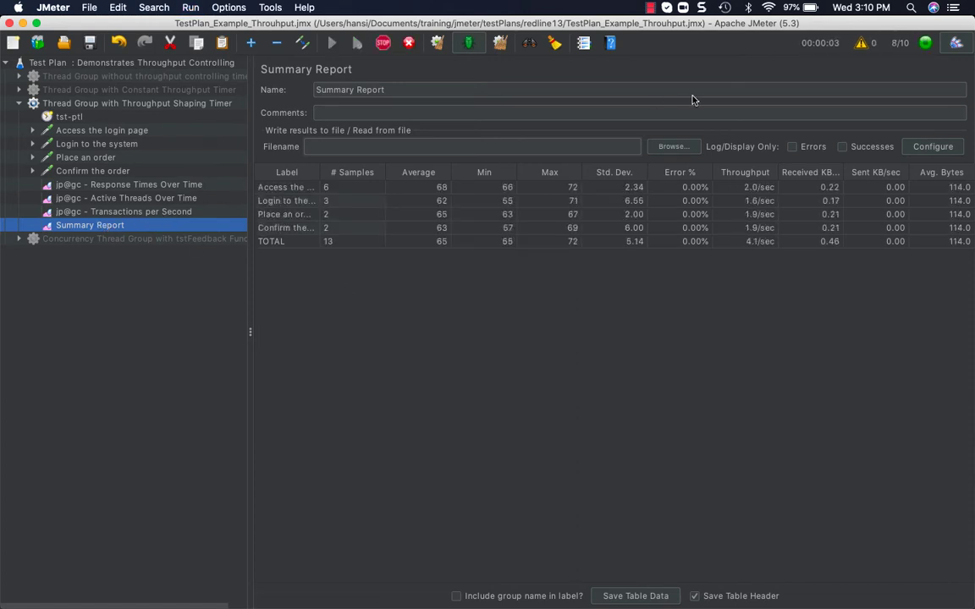
pyautogui.click(859, 56)
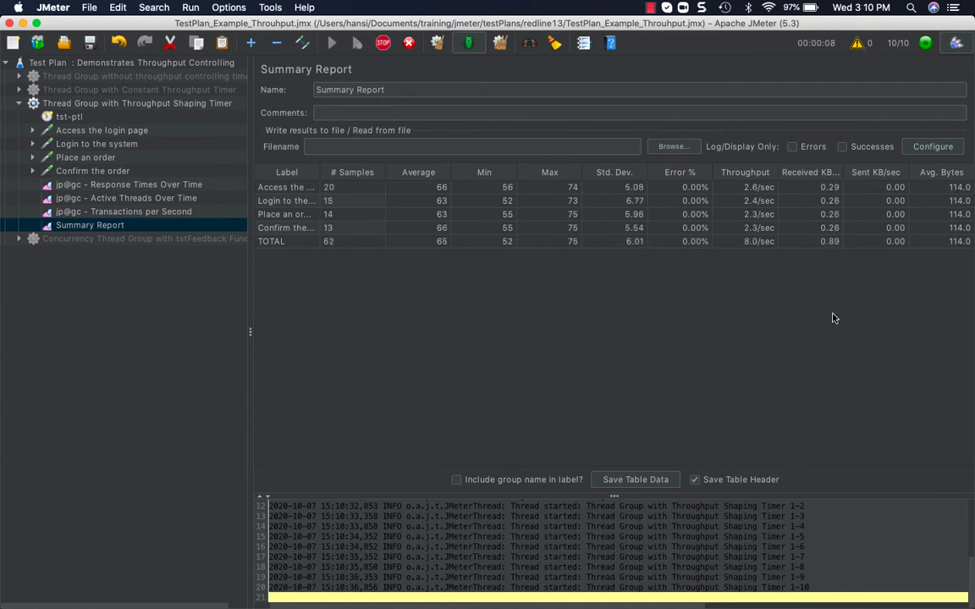
pyautogui.moveTo(715, 497); pyautogui.dragTo(721, 384)
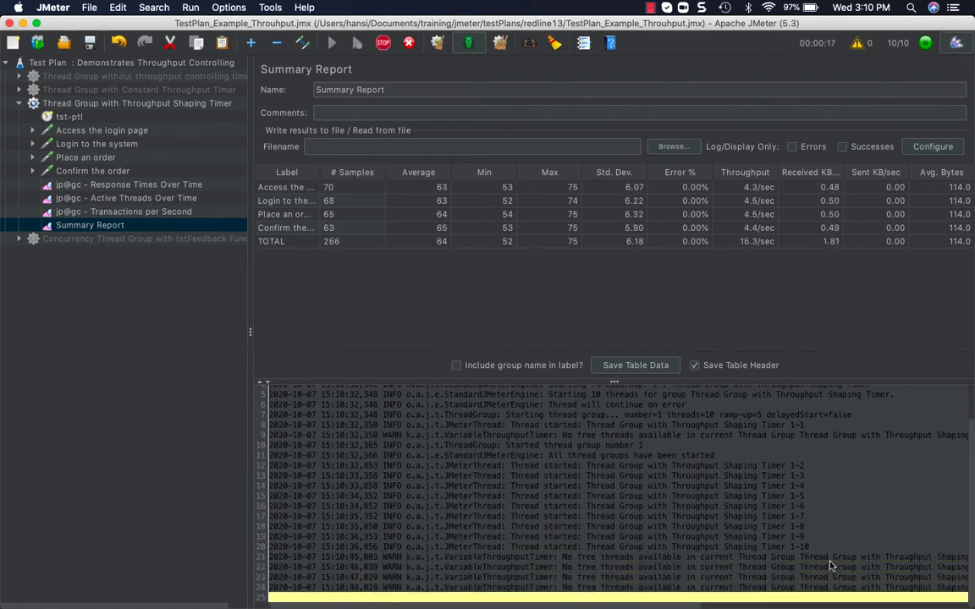
# - Compare the transactions per second with the timer's RPS schedule, and examine the Summary Report and the log's thread warnings
pyautogui.click(179, 213)
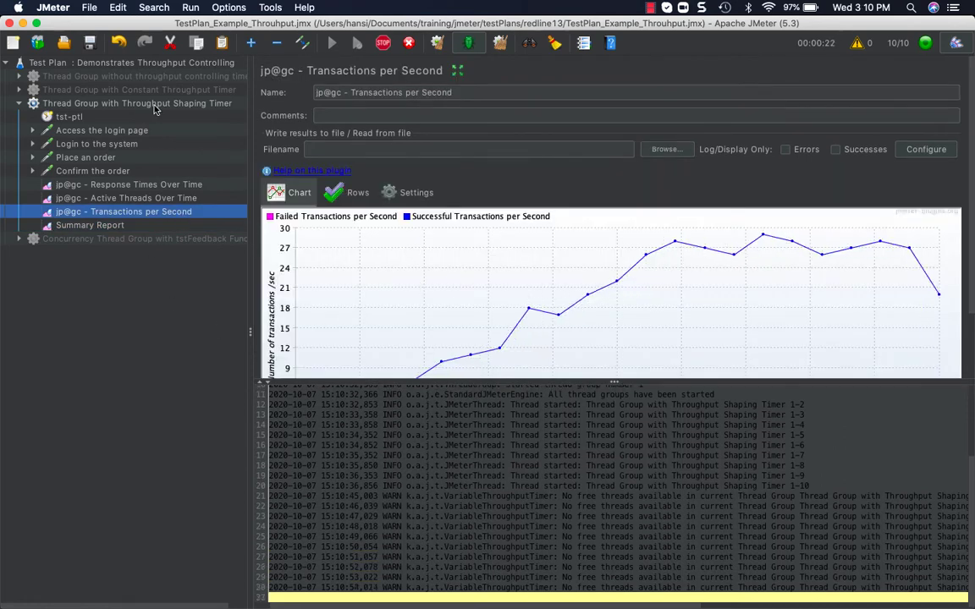
pyautogui.click(75, 117)
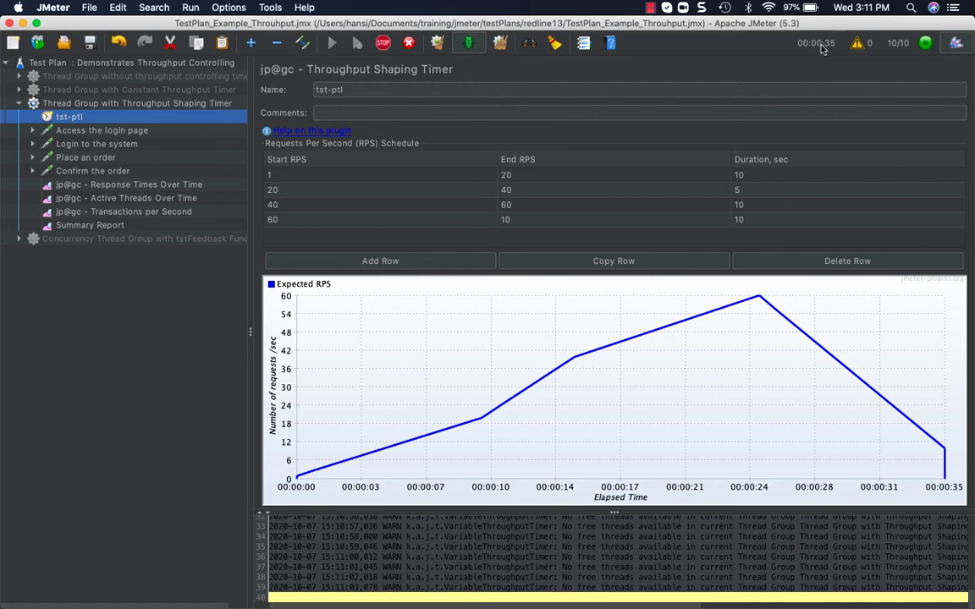
pyautogui.click(87, 225)
pyautogui.click(600, 559)
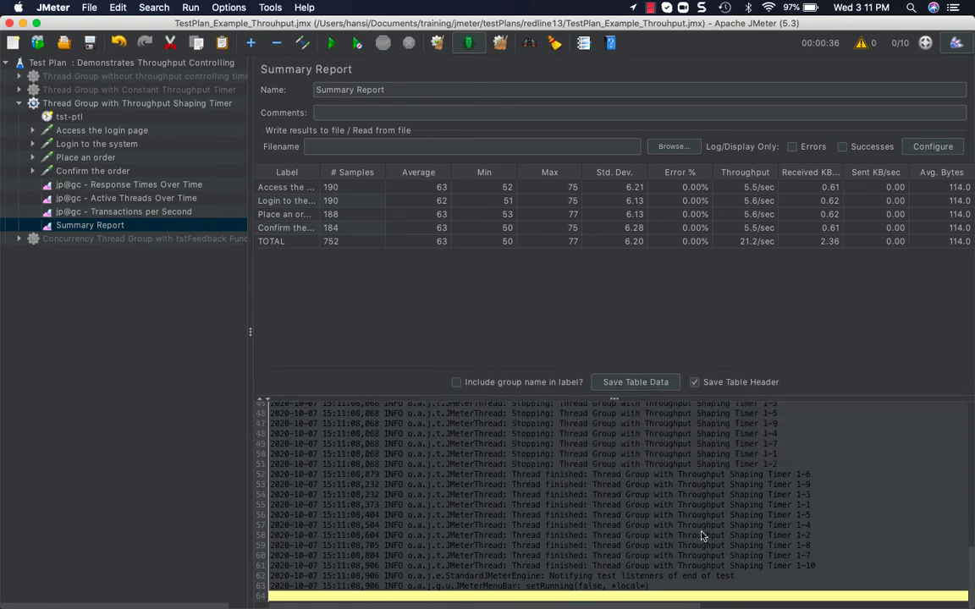
pyautogui.scroll(6, 701, 535)
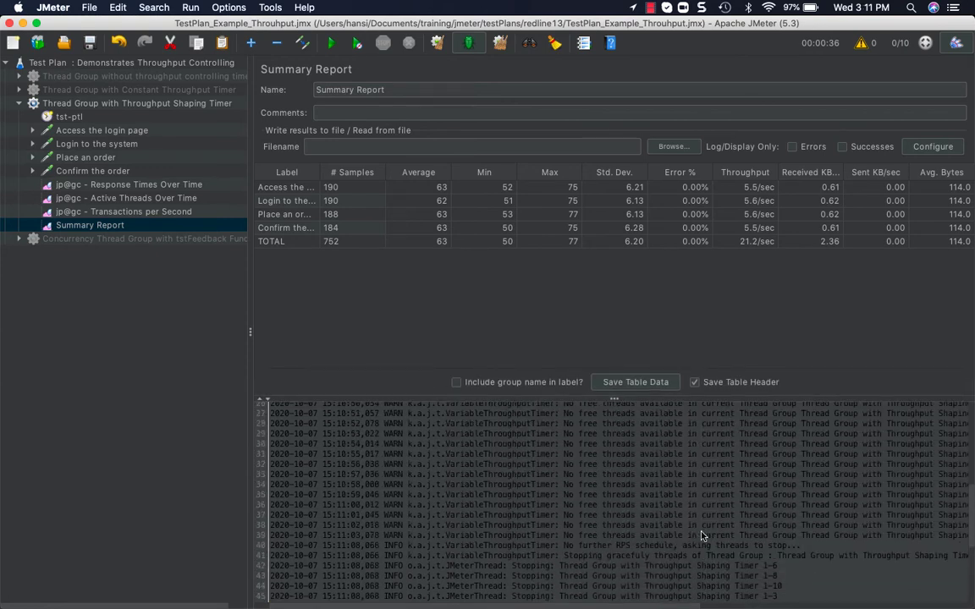
# - Set the number of threads to 50 in Thread Group with Throughput Shaping Timer
pyautogui.click(76, 104)
pyautogui.doubleClick(412, 215)
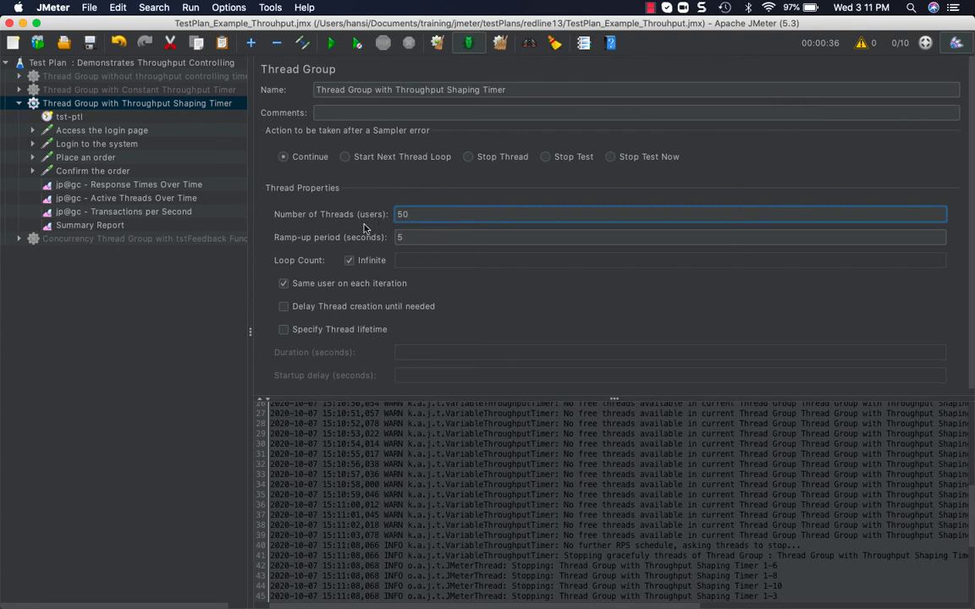
# - Clear all earlier results and log entries, and run the test again
pyautogui.click(115, 202)
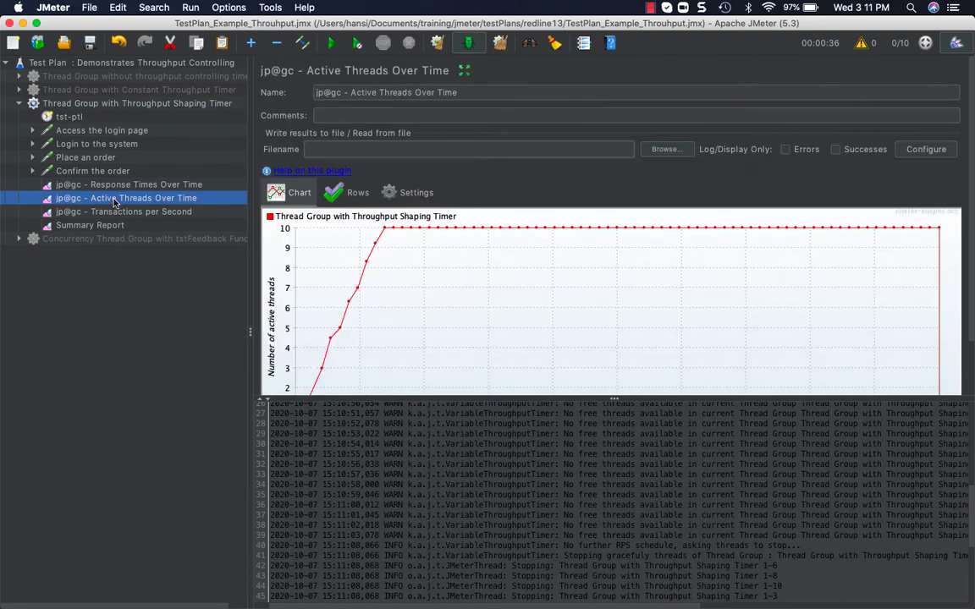
pyautogui.click(442, 42)
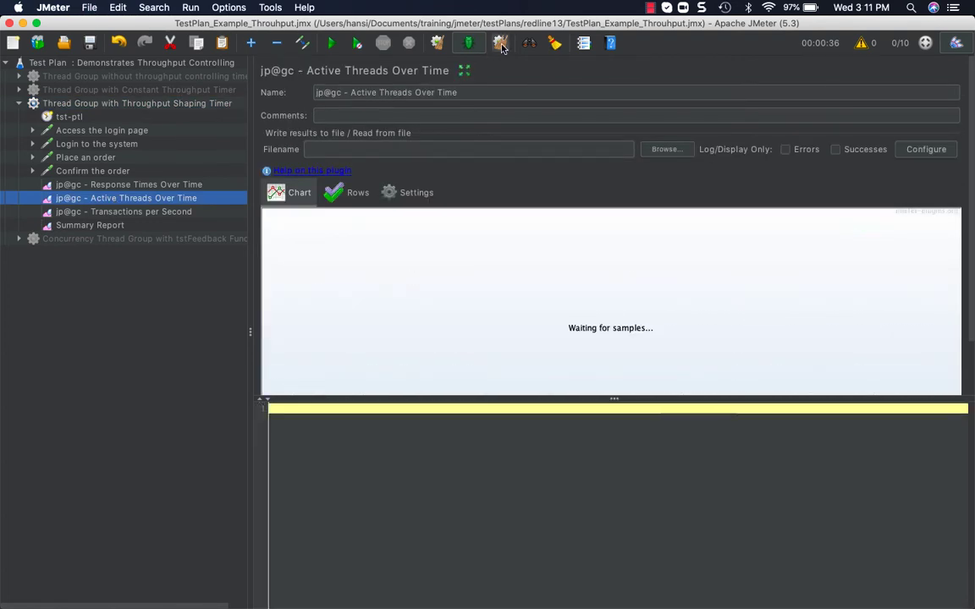
pyautogui.click(361, 48)
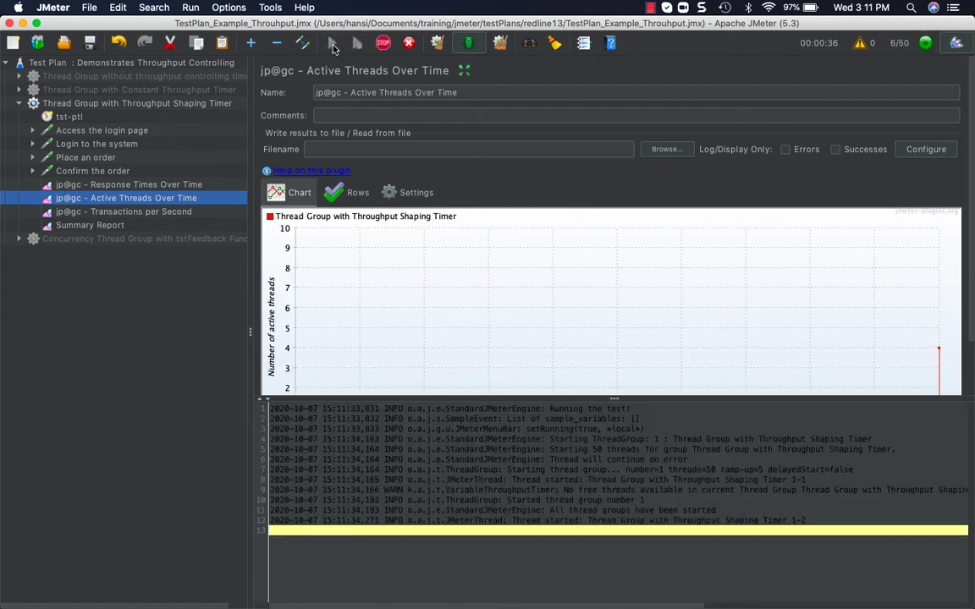
# - Review the Summary Report, hide the log, and compare the Transactions per Second chart with the tst-ptl timer's expected RPS curve
pyautogui.click(113, 225)
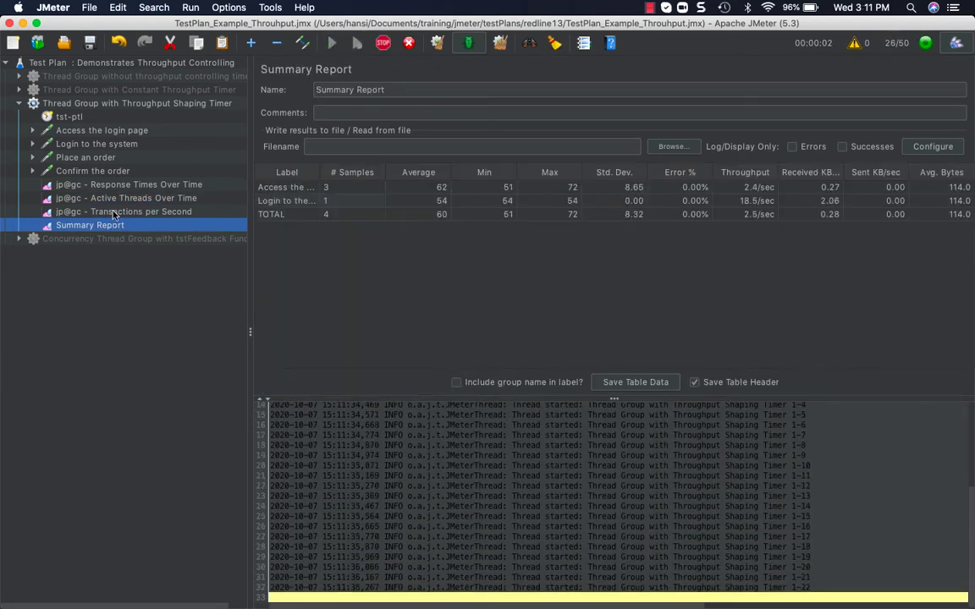
pyautogui.click(115, 213)
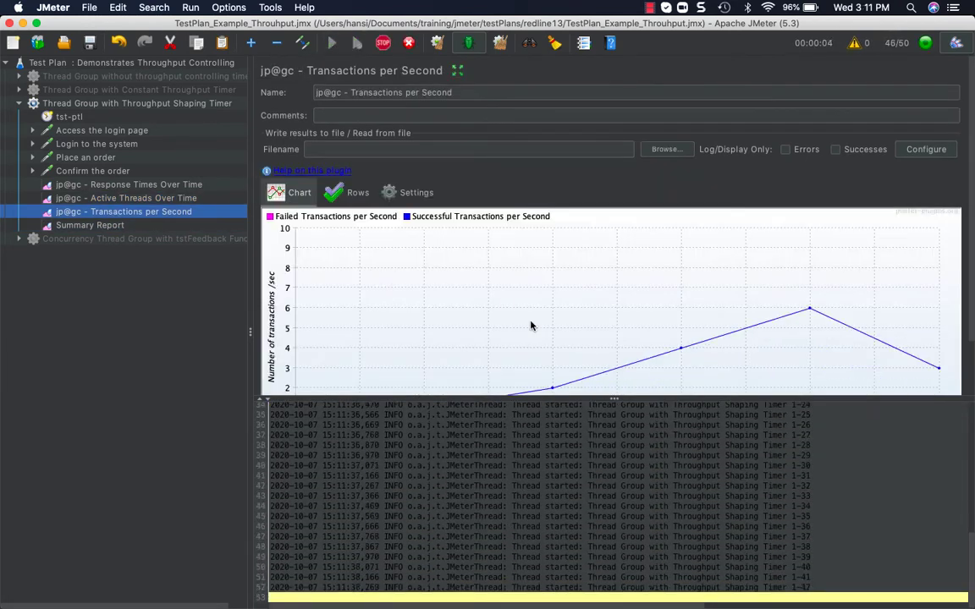
pyautogui.click(855, 44)
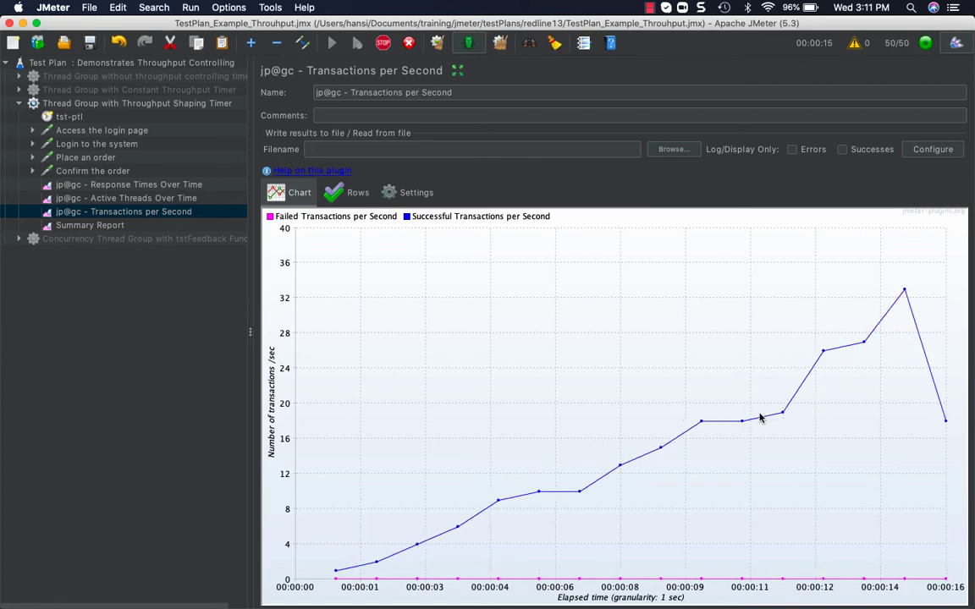
pyautogui.click(69, 117)
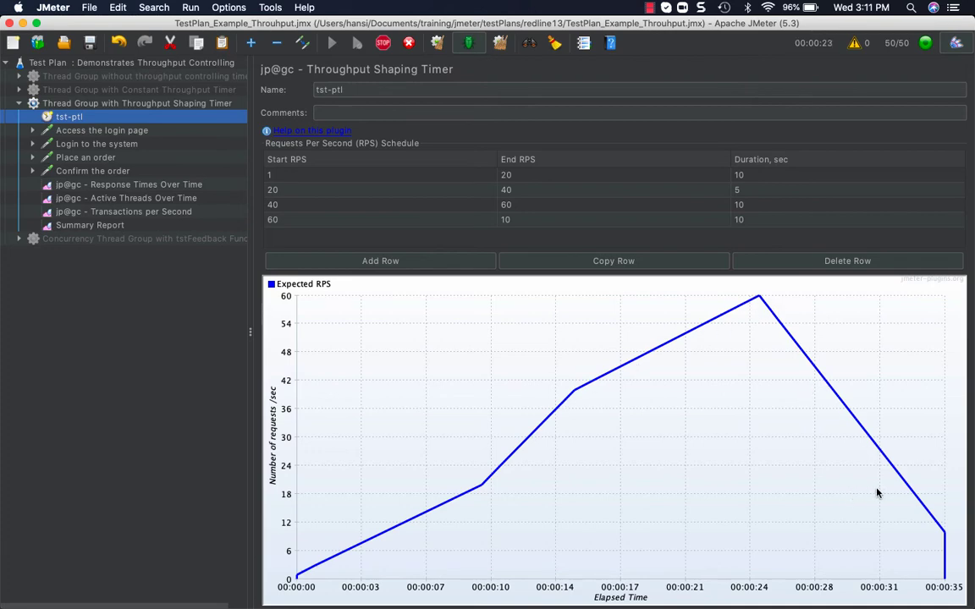
pyautogui.click(90, 226)
pyautogui.click(124, 211)
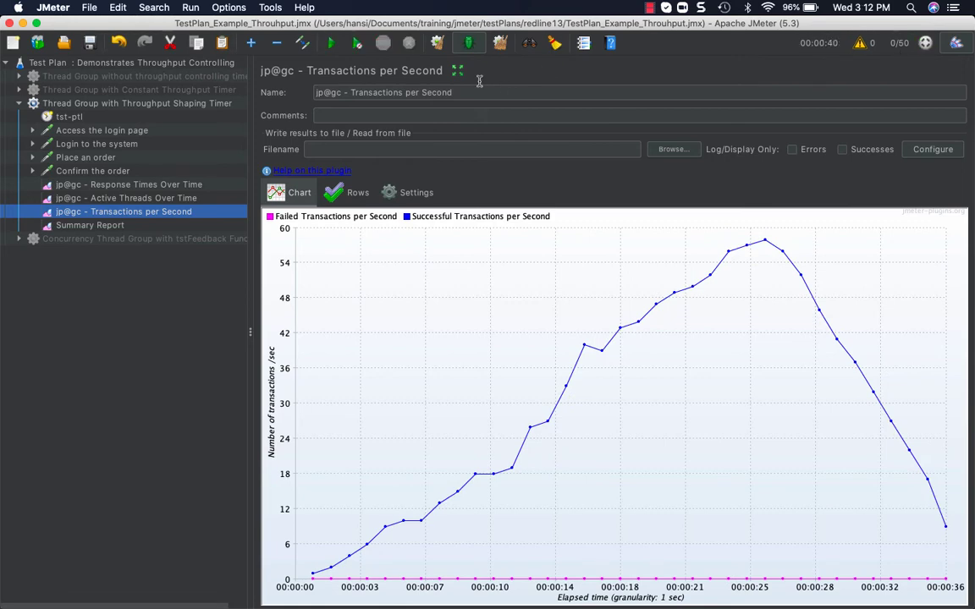
# - Collapse and disable Thread Group with Throughput Shaping Timer, and expand and enable Concurrency Thread Group with tstFeedback Function
pyautogui.click(20, 105)
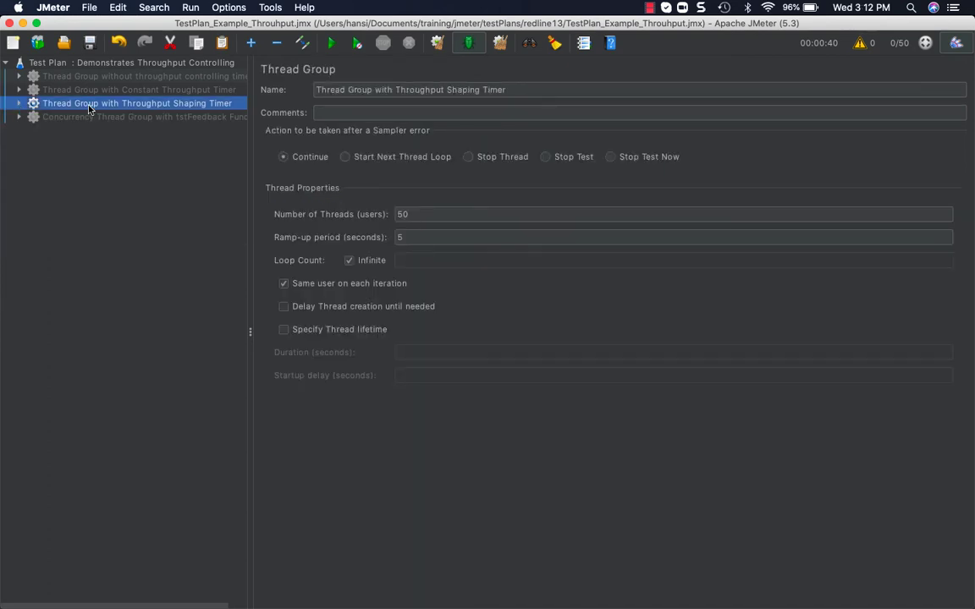
pyautogui.press('super+t')
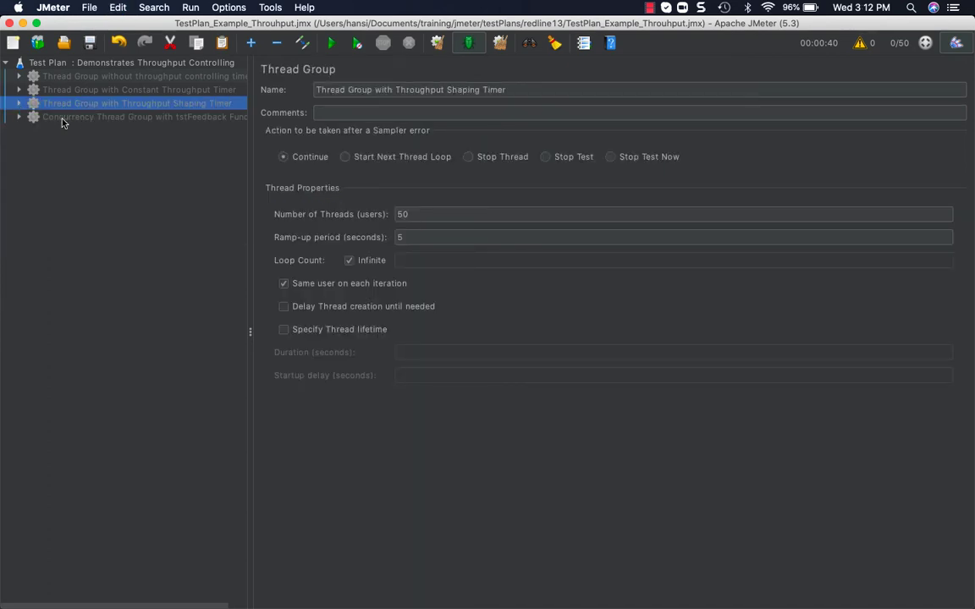
pyautogui.click(18, 117)
pyautogui.click(77, 116)
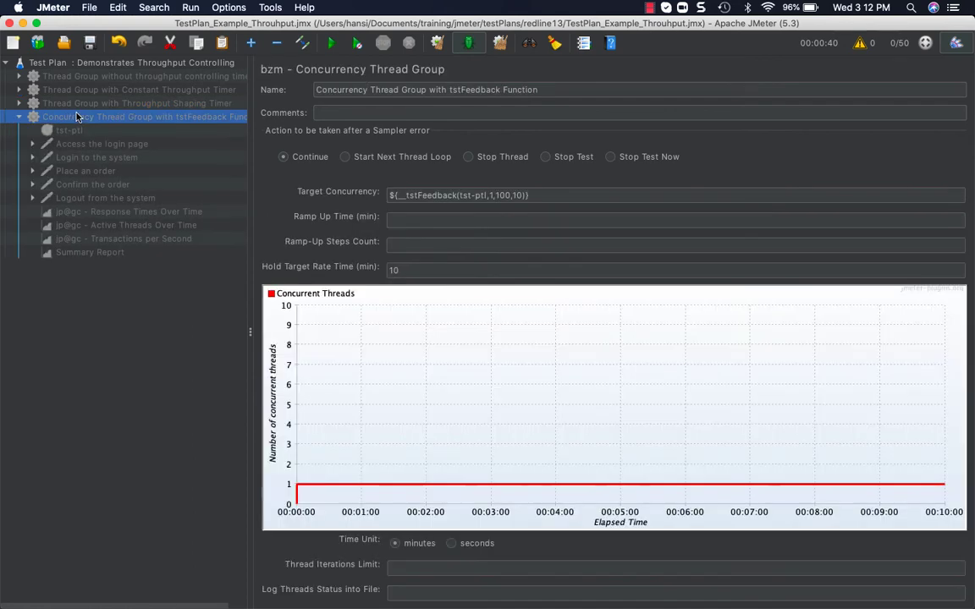
pyautogui.press('super+t')
# - Examine the concurrency group's tst-ptl schedule and find where a Throughput Shaping Timer can be added to the group
pyautogui.click(68, 133)
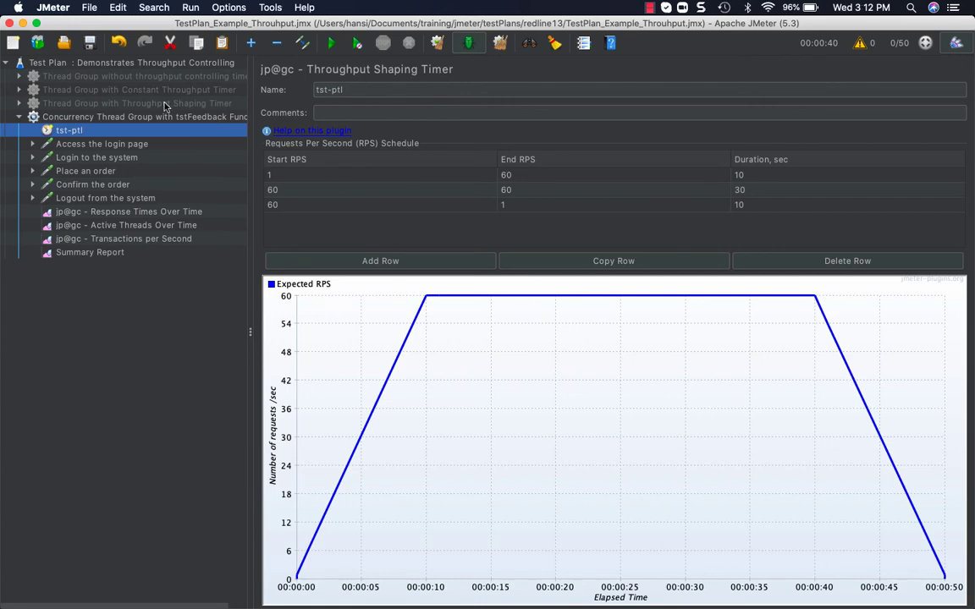
pyautogui.click(126, 117)
pyautogui.rightClick(127, 117)
pyautogui.moveTo(178, 119)
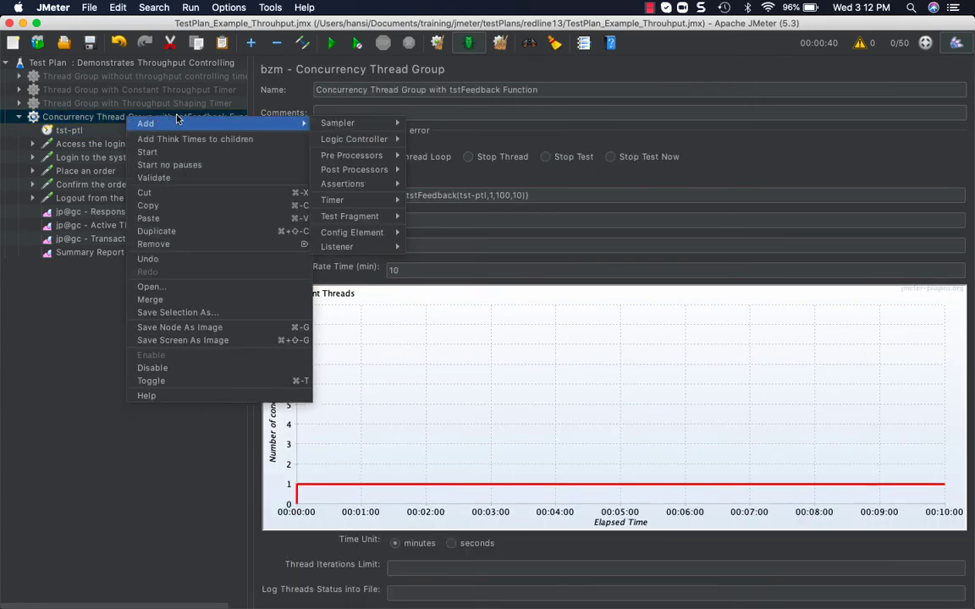
pyautogui.moveTo(338, 200)
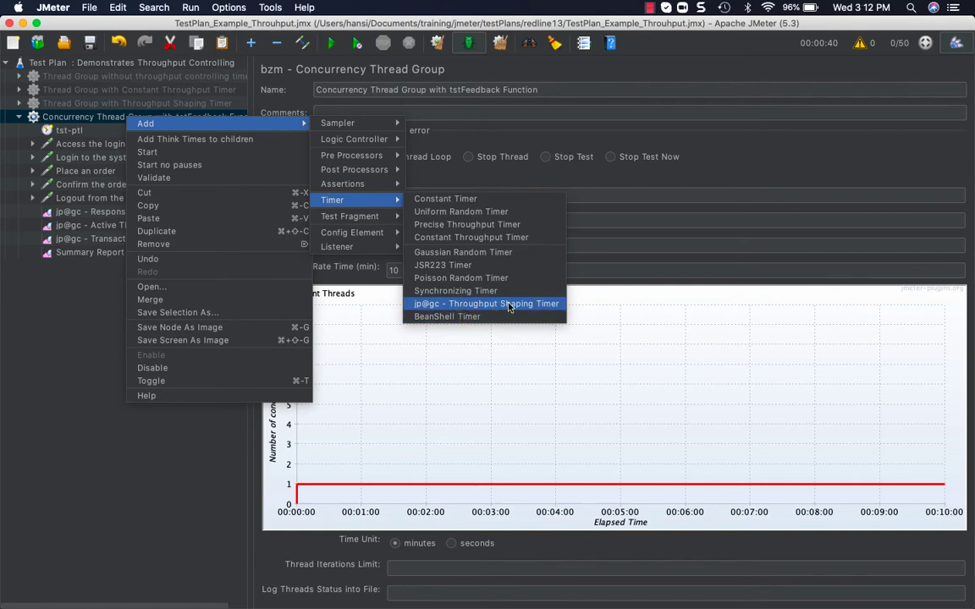
pyautogui.click(81, 119)
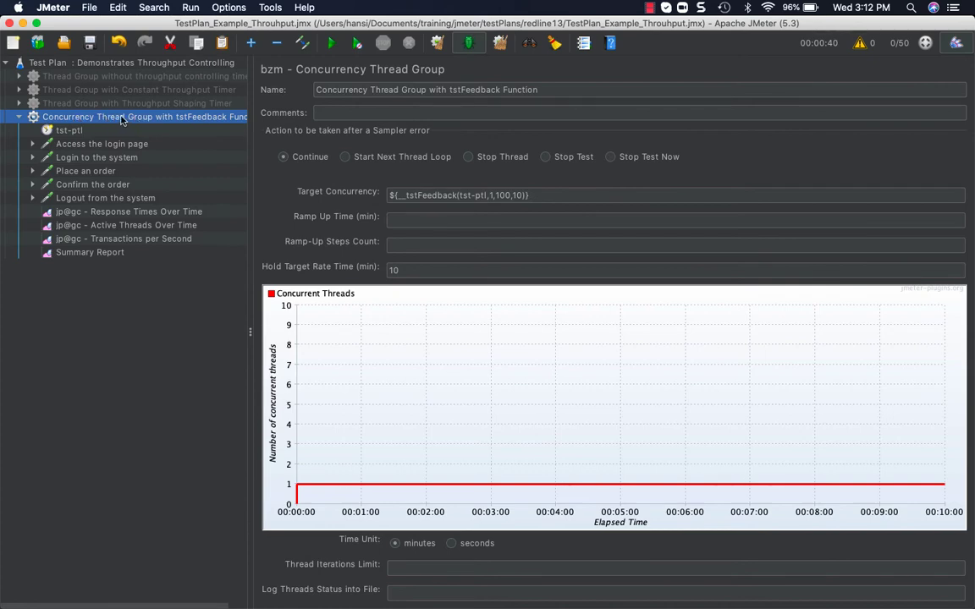
# - Find where a bzm - Concurrency Thread Group can be added to the test plan, and return to the existing group's settings
pyautogui.rightClick(108, 66)
pyautogui.moveTo(153, 71)
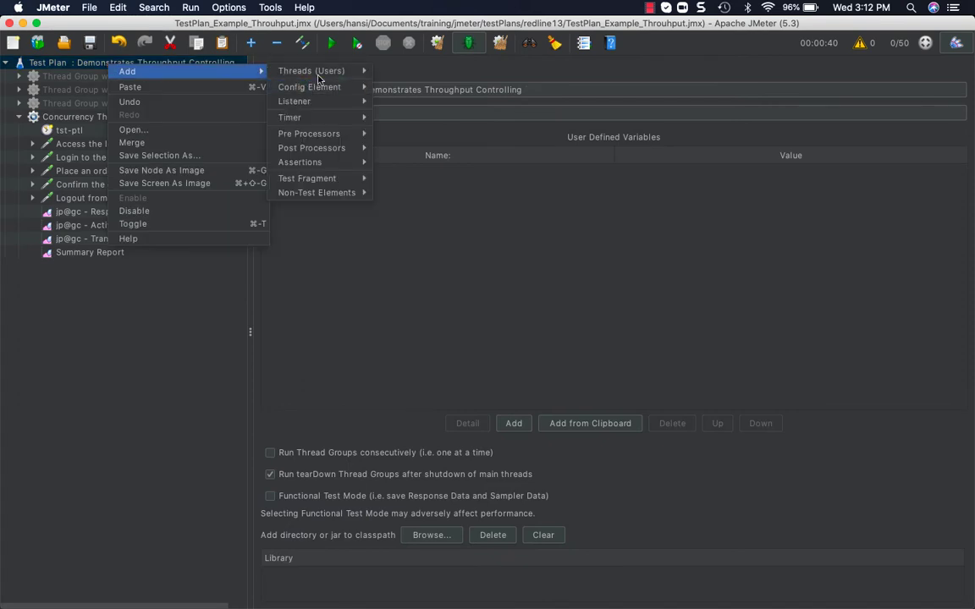
pyautogui.moveTo(334, 72)
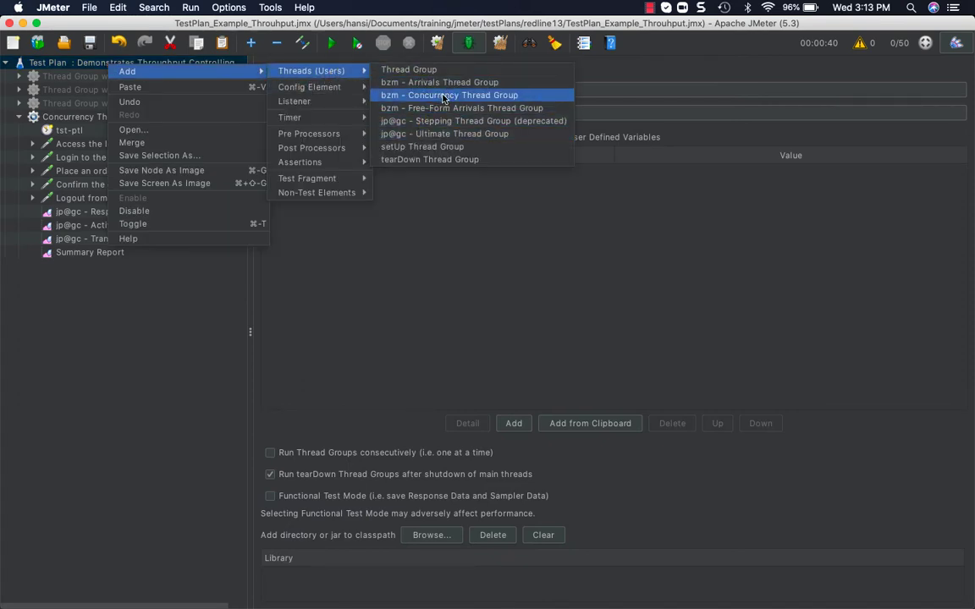
pyautogui.click(61, 120)
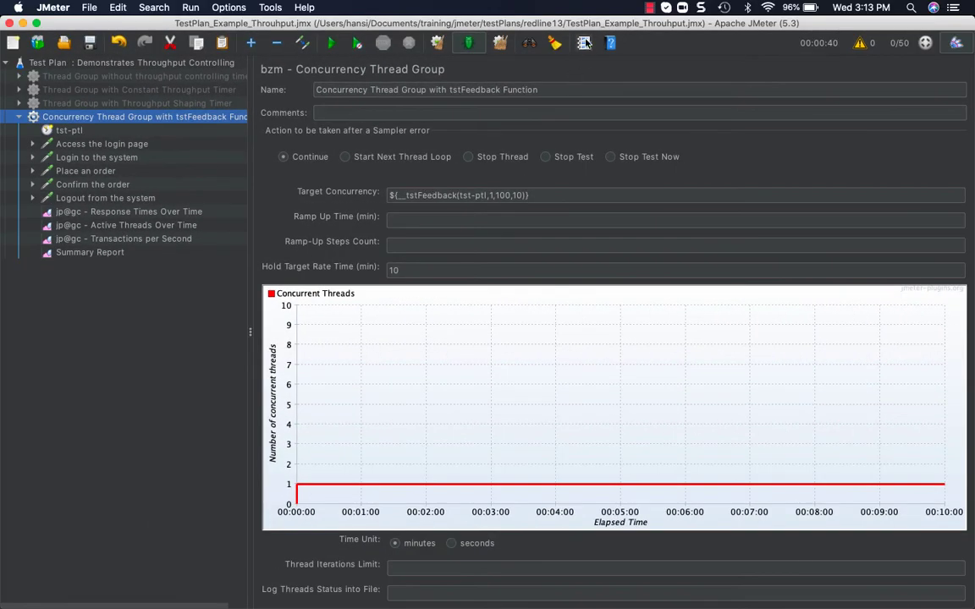
# - Look for the tstFeedback function in the Function Helper and examine its thread parameters in the group's Target Concurrency
pyautogui.click(584, 42)
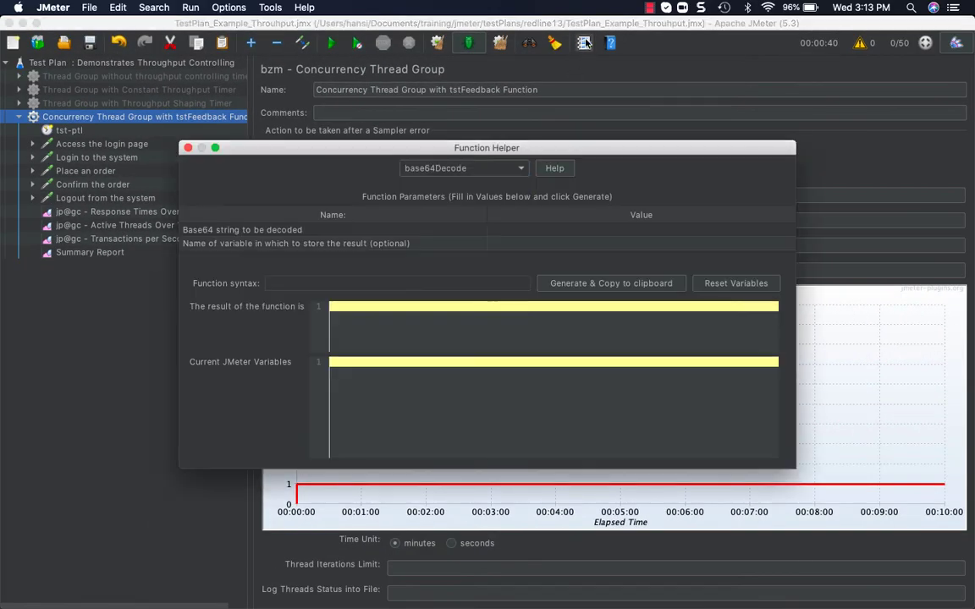
pyautogui.click(521, 171)
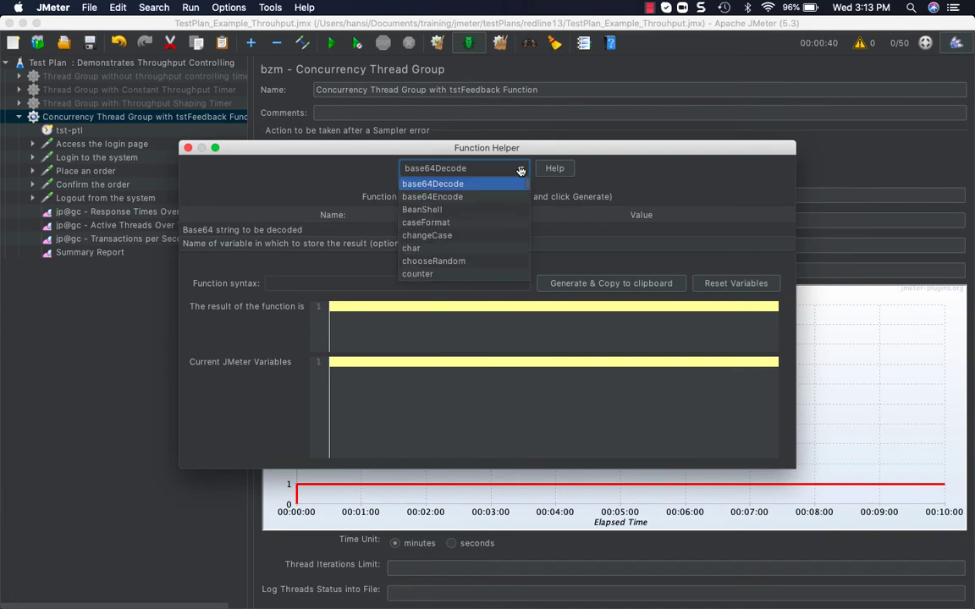
pyautogui.scroll(-15, 451, 261)
pyautogui.click(449, 261)
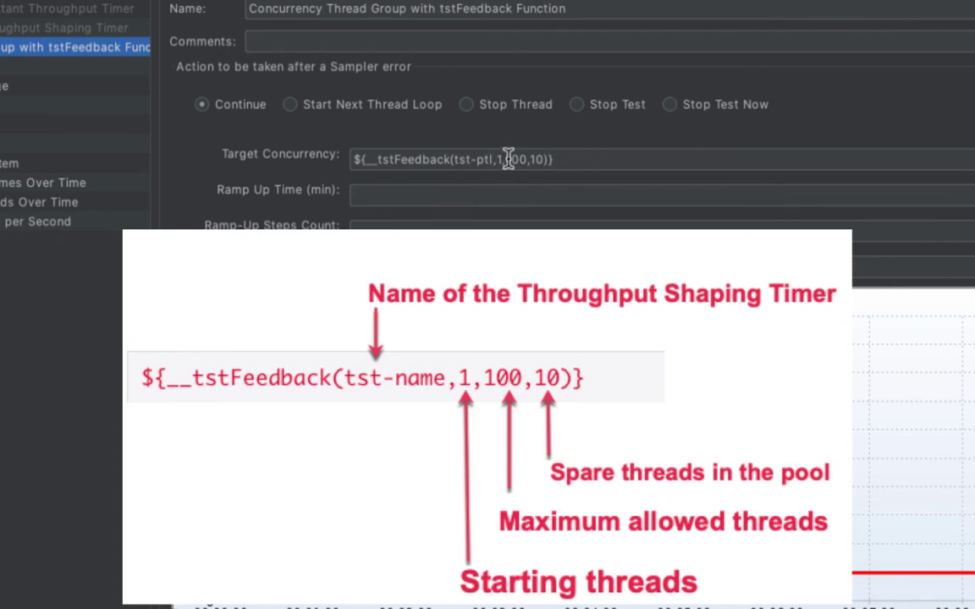
pyautogui.doubleClick(519, 158)
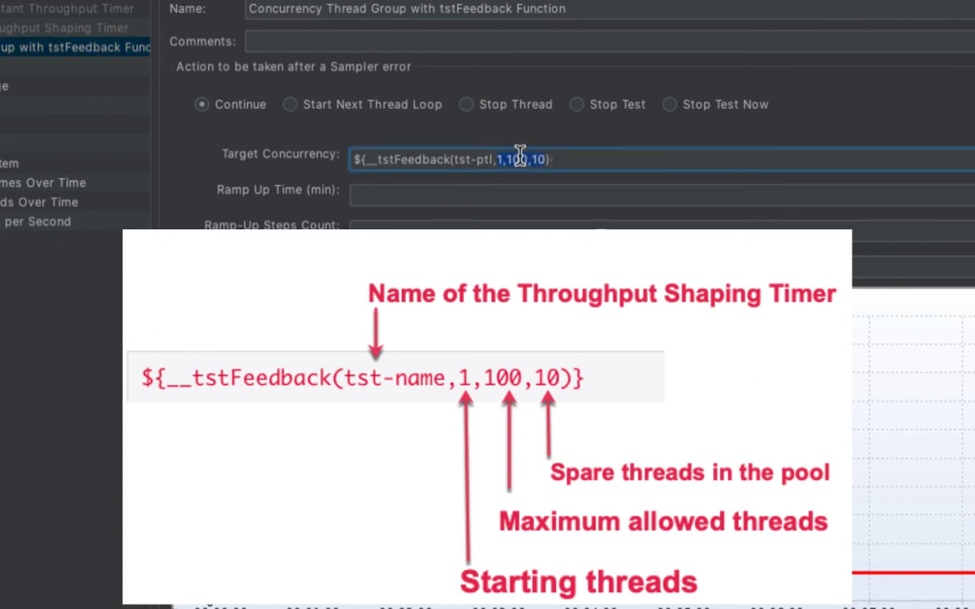
# - Review the tst-ptl schedule, open the concurrency group's Summary Report and run the test
pyautogui.click(526, 159)
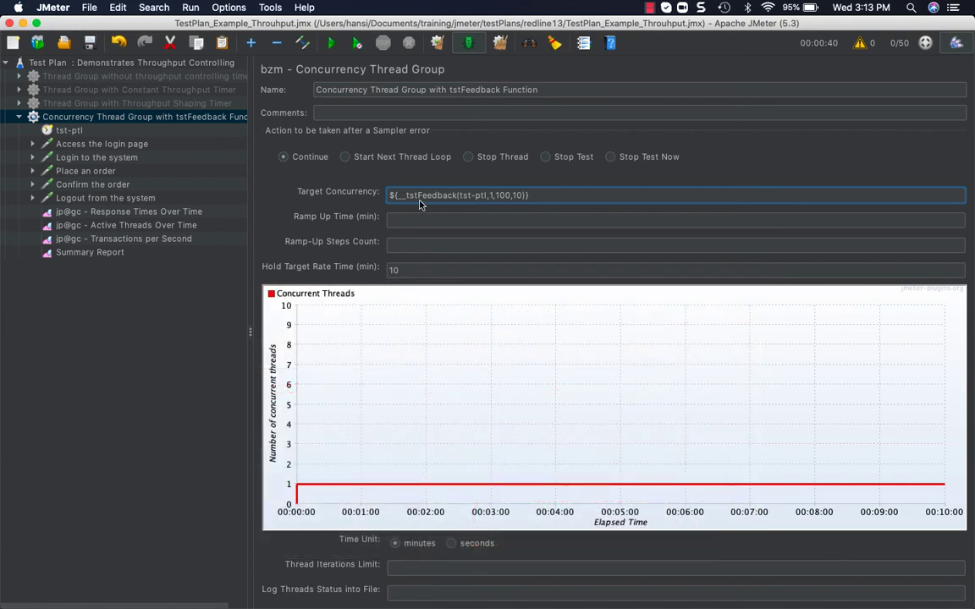
pyautogui.click(67, 131)
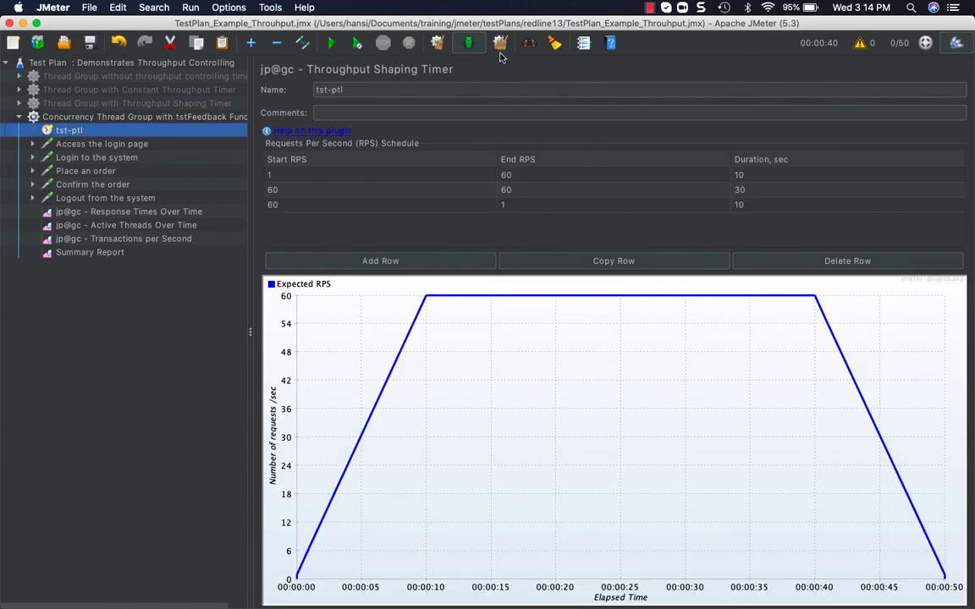
pyautogui.click(116, 254)
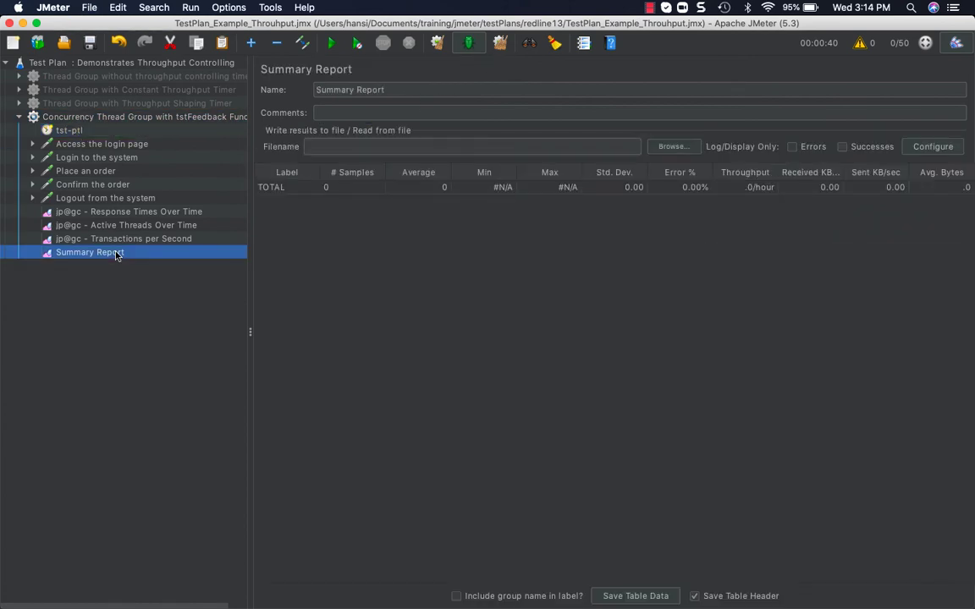
pyautogui.press('super+r')
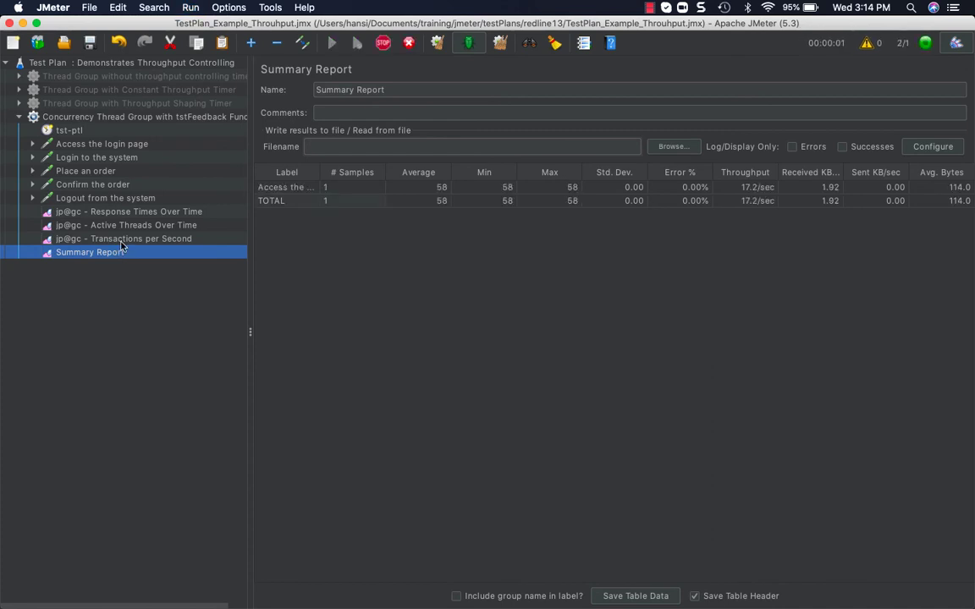
# - Compare the running test's Transactions per Second chart with the RPS schedule of the tst-ptl timer
pyautogui.click(161, 238)
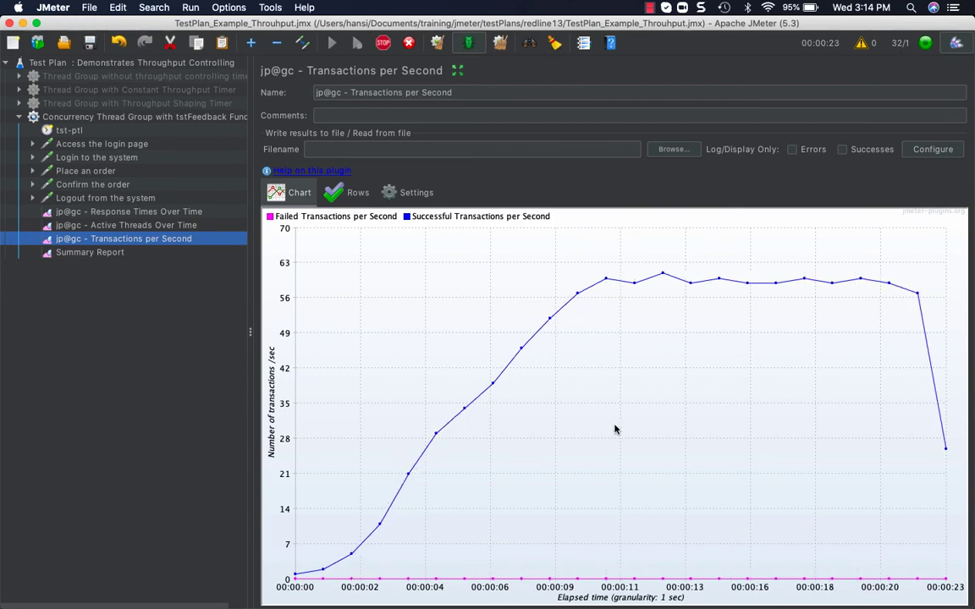
pyautogui.click(66, 130)
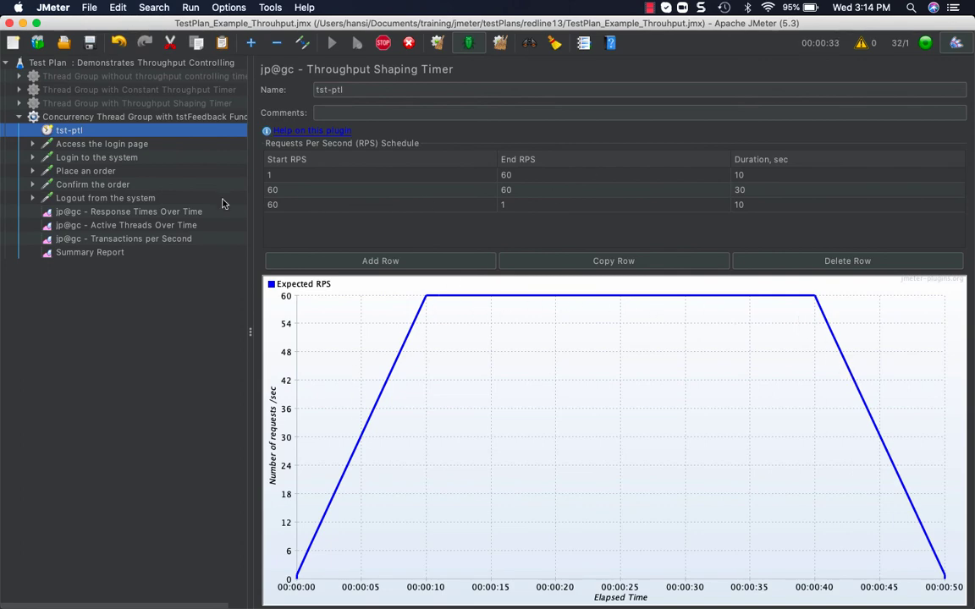
pyautogui.click(121, 239)
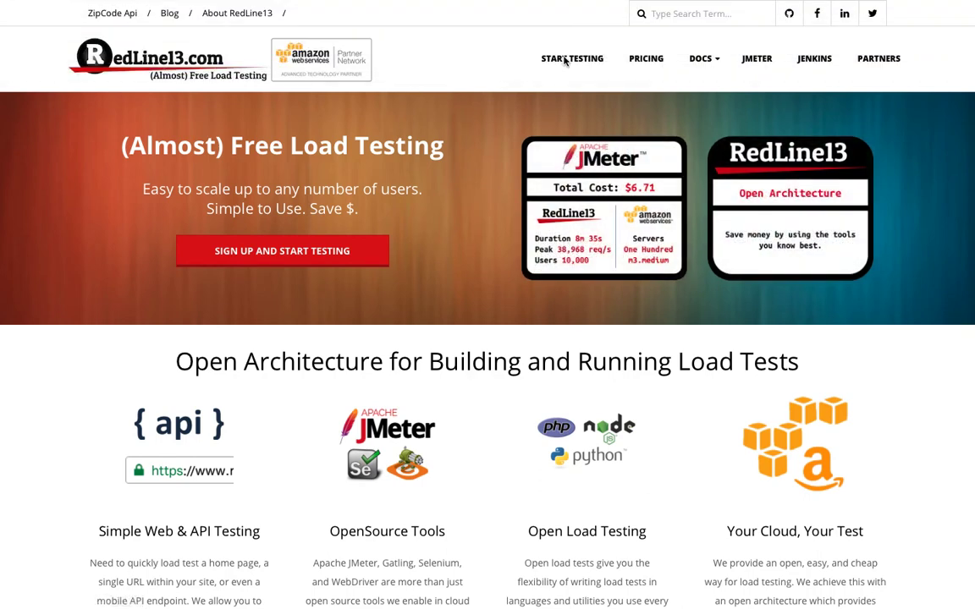
# - Switch to the RedLine13 website and begin a new load test of the Jmeter Test type
pyautogui.click(564, 61)
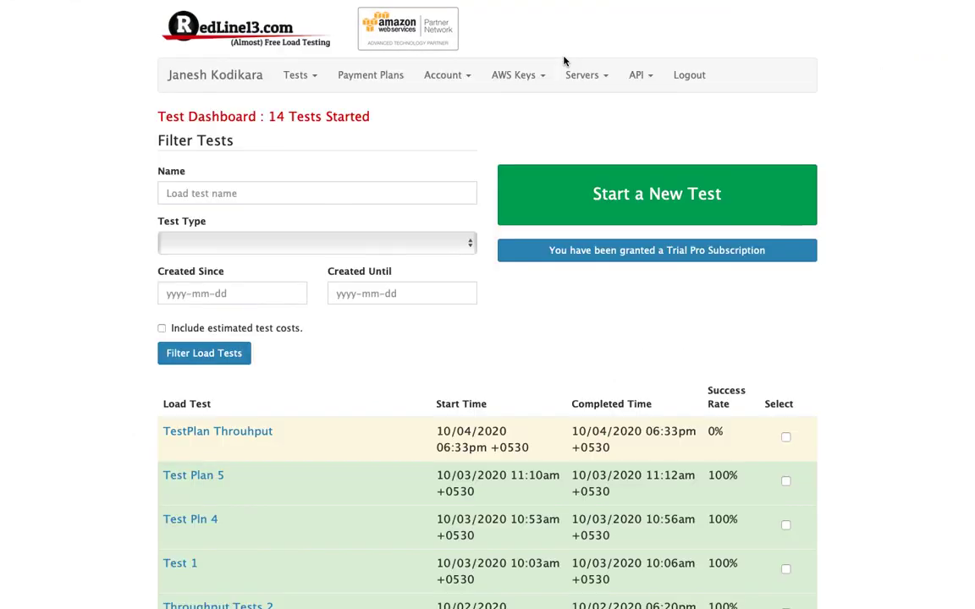
pyautogui.click(627, 206)
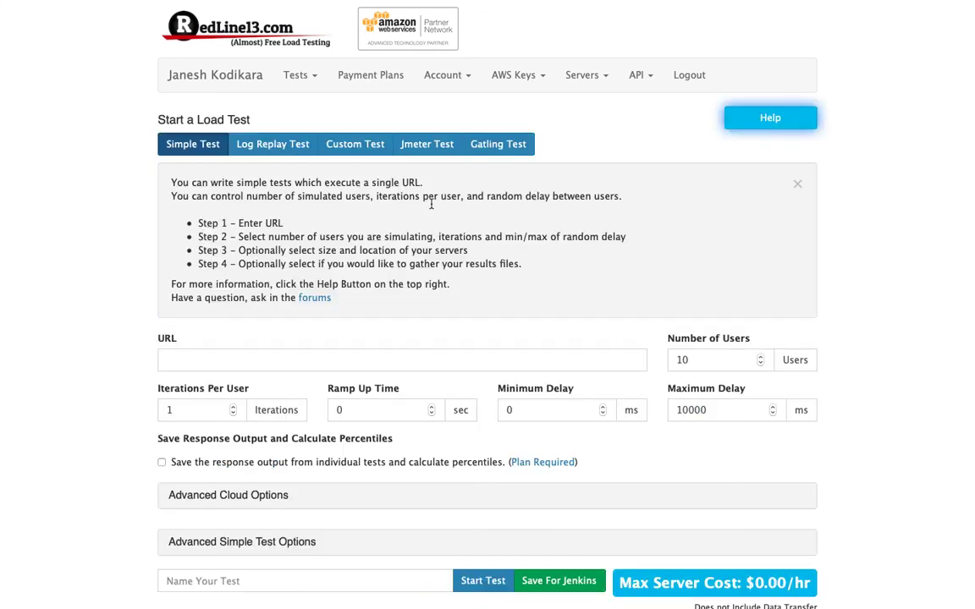
pyautogui.click(426, 149)
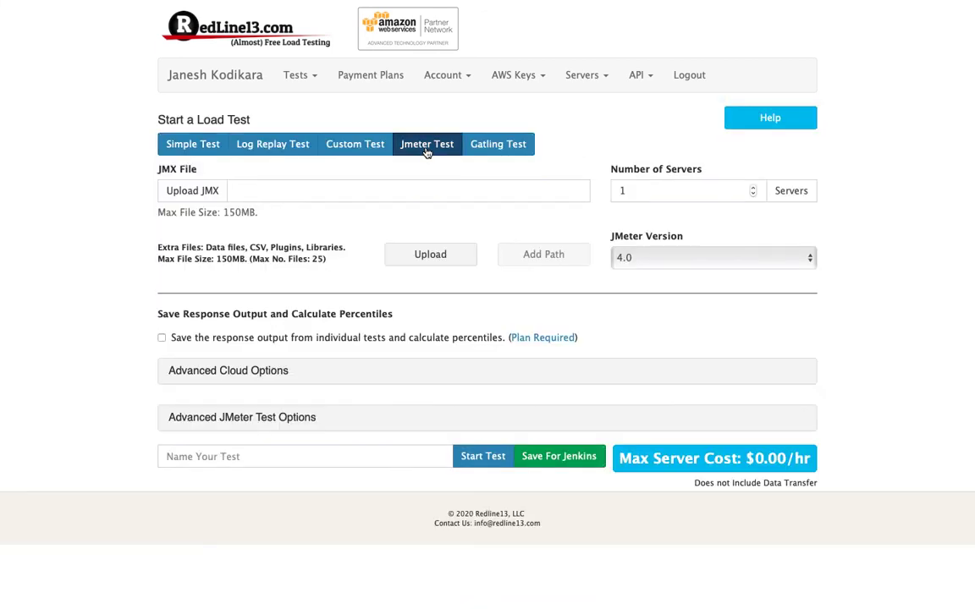
# - Upload TestPlan_Example_Throuhput.jmx from the redline13 folder as the JMX file and set the JMeter version to 5.3
pyautogui.click(207, 196)
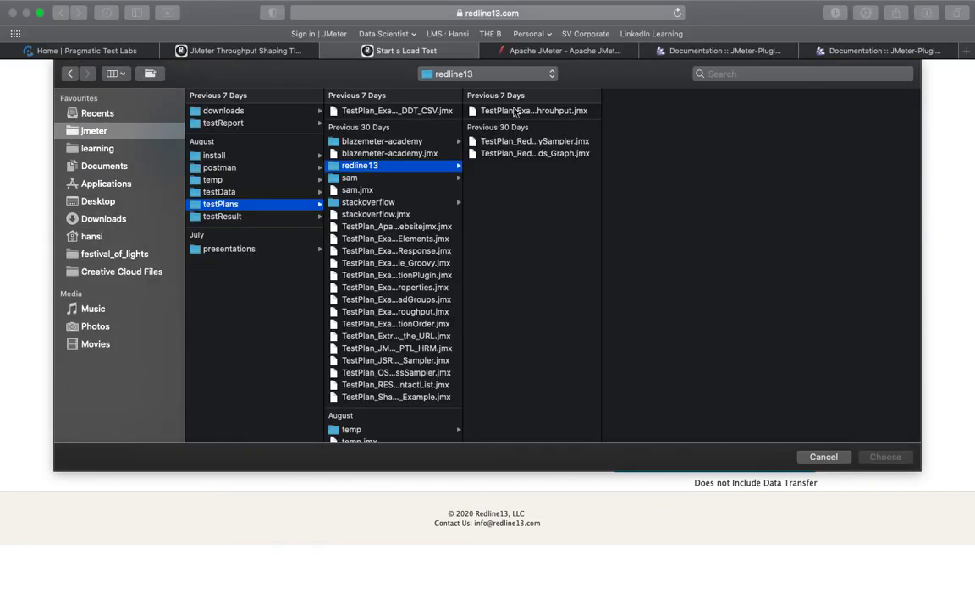
pyautogui.doubleClick(478, 108)
pyautogui.click(635, 257)
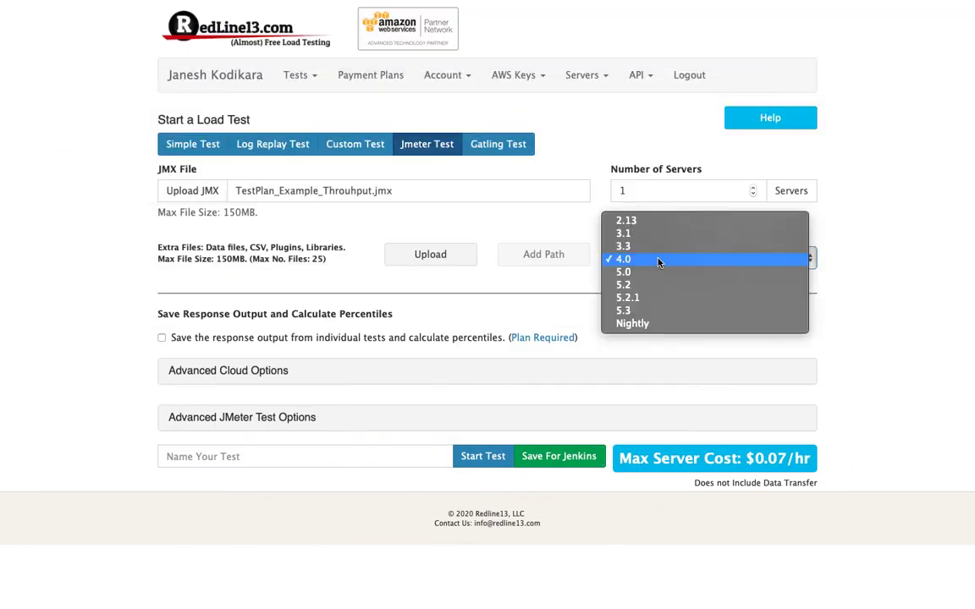
pyautogui.click(629, 310)
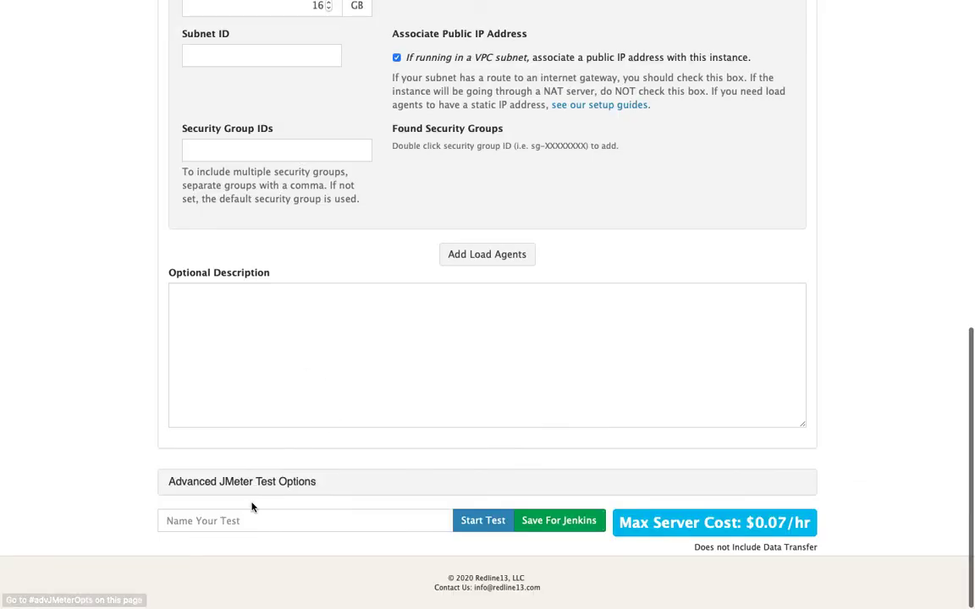
# - Name the load test "Test Plan Throughput" and start it
pyautogui.click(234, 521)
pyautogui.write('Test Plan Throughput')
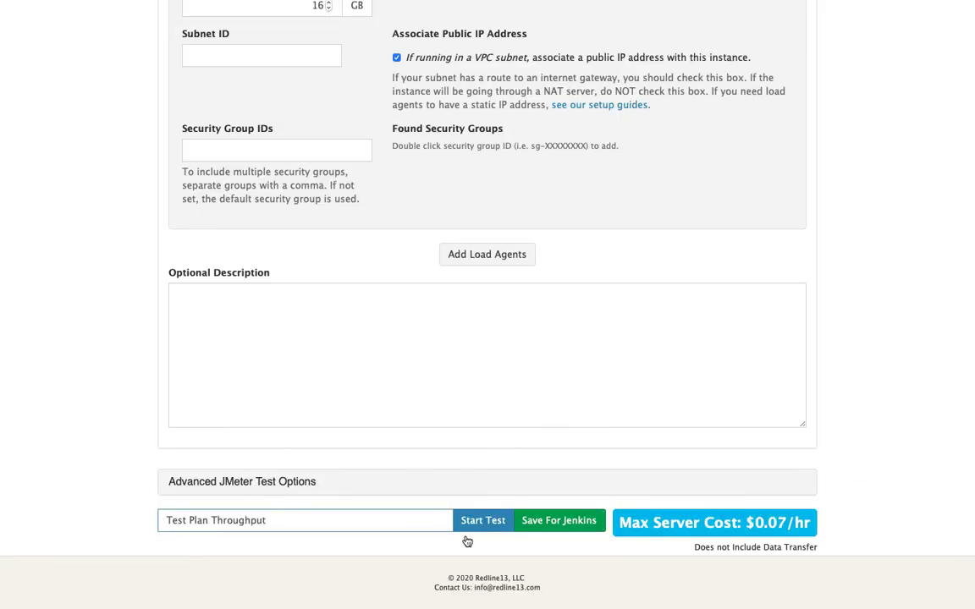
pyautogui.click(484, 523)
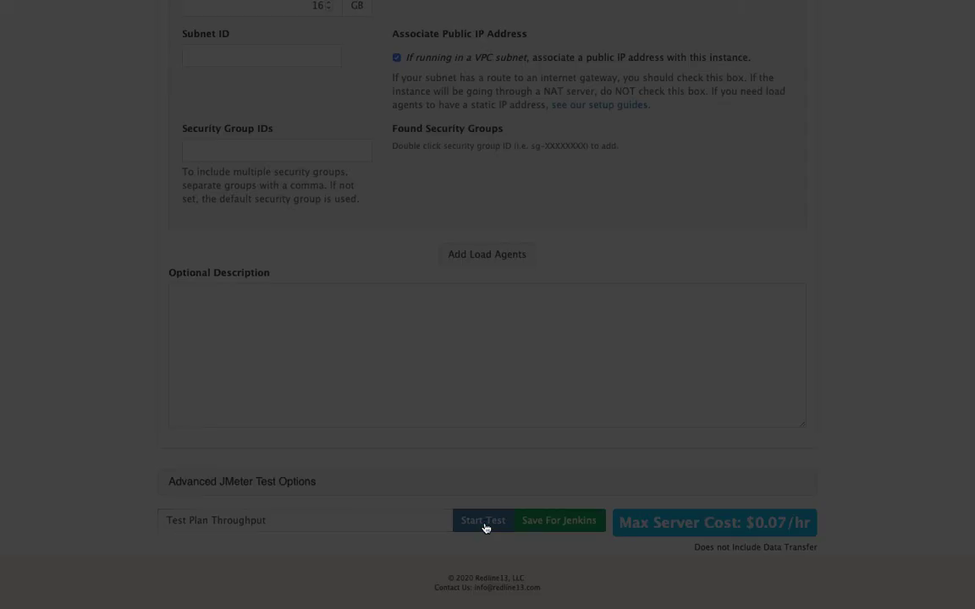